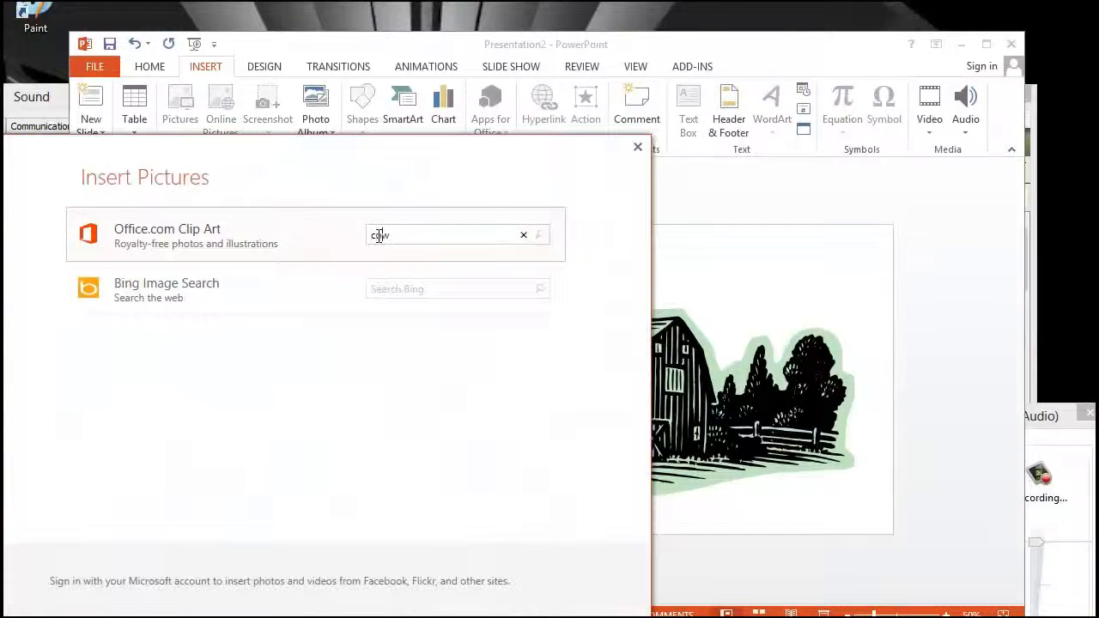
Insert the brown cartoon cow from the Office.com clip art results for "cow" and place it just outside the slide's left edge.
key("Return")
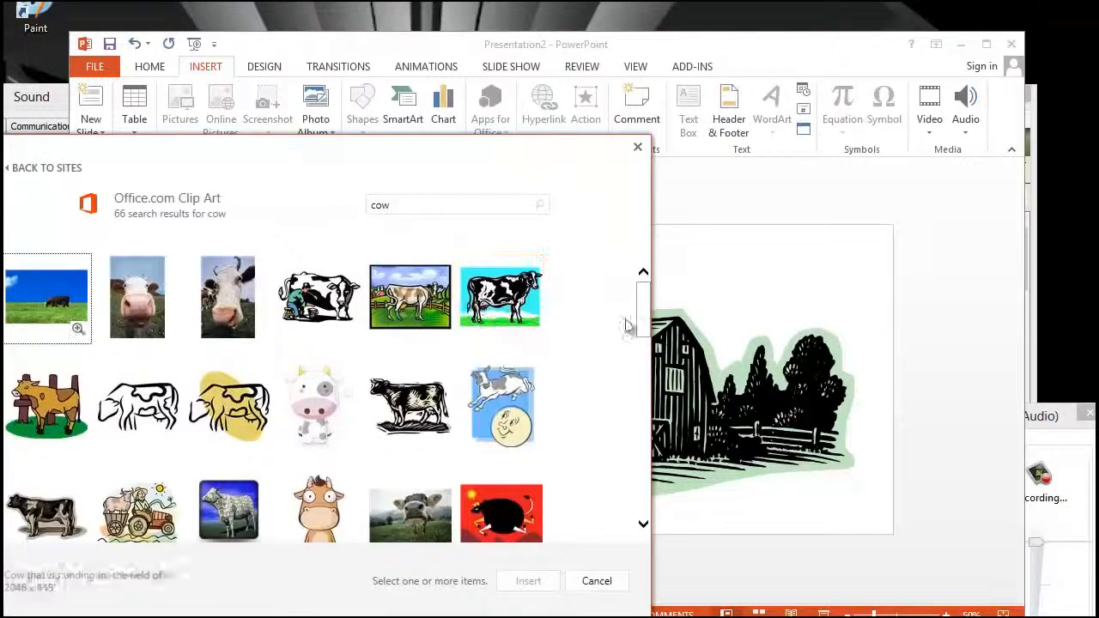
scroll(648, 309, "down", 3)
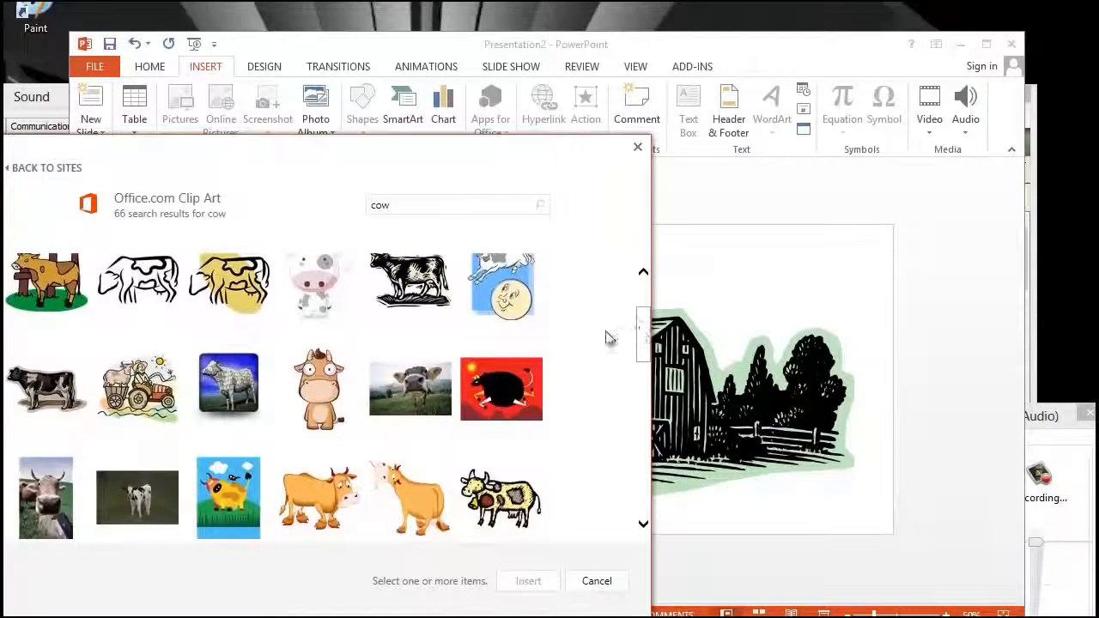
left_click(339, 403)
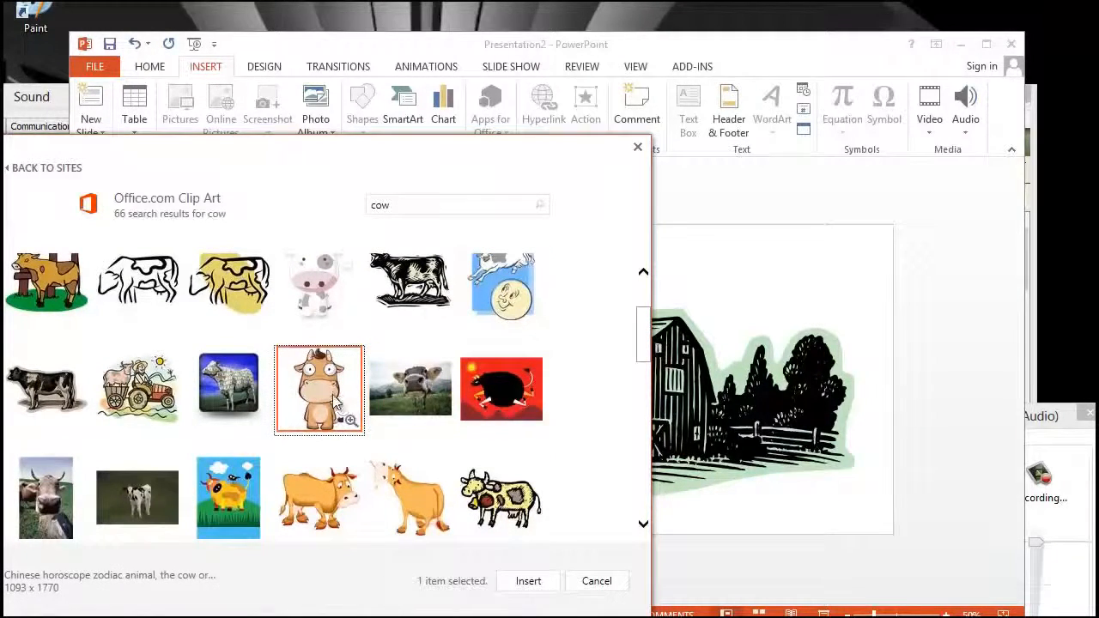
double_click(337, 404)
left_click_drag(642, 341, 684, 272)
left_click_drag(655, 360, 309, 440)
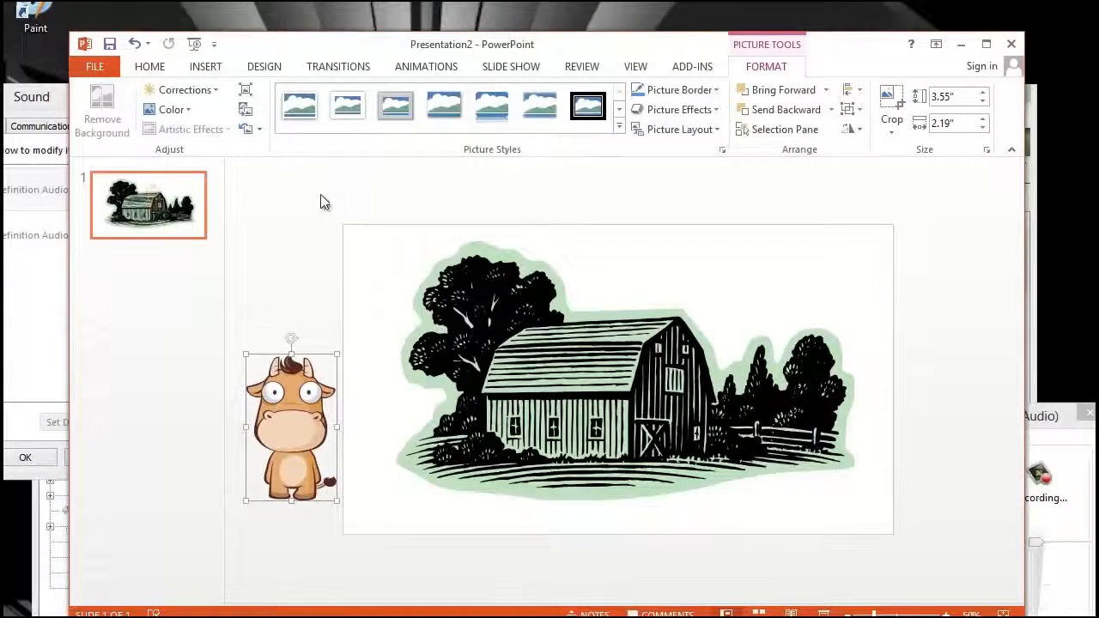
Search Office.com clip art for "pig" and insert the pink pig standing in side view.
left_click(205, 66)
left_click(222, 110)
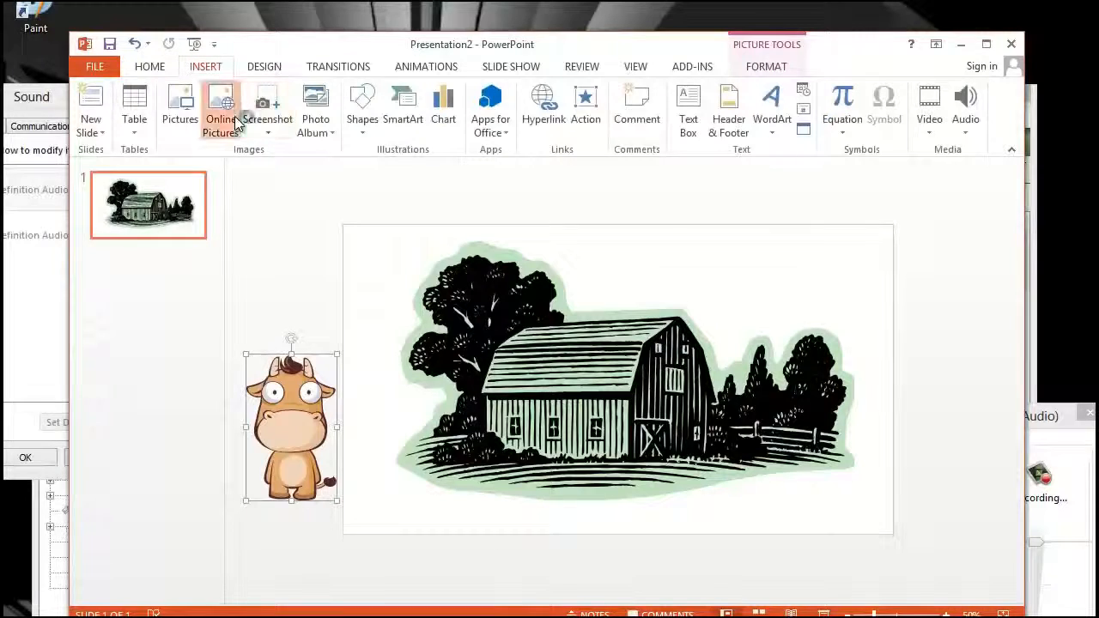
type("pig")
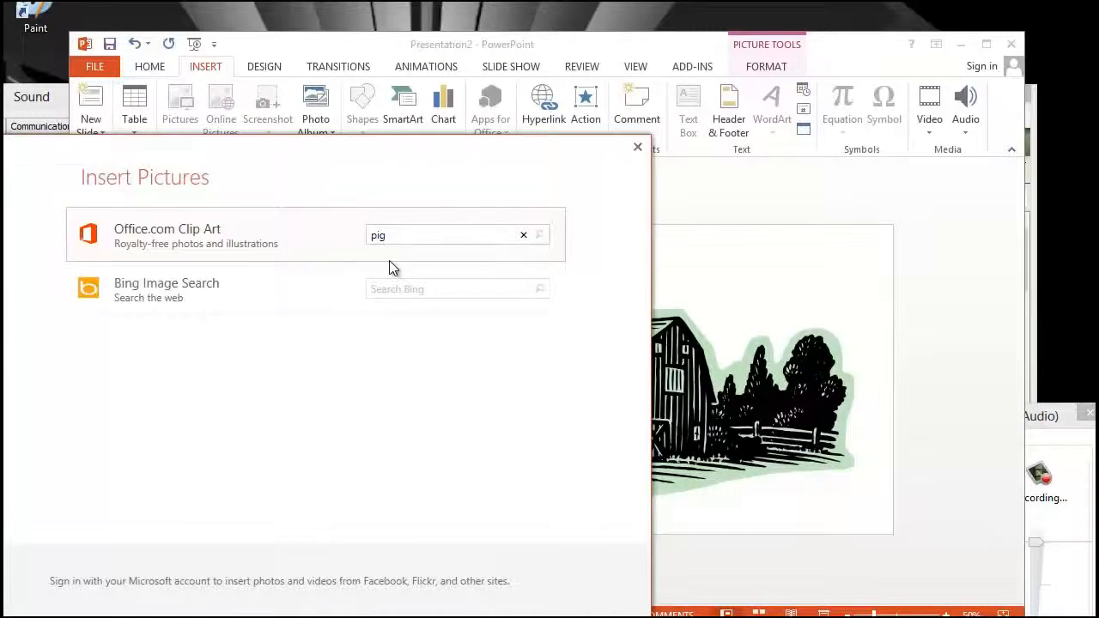
key("Return")
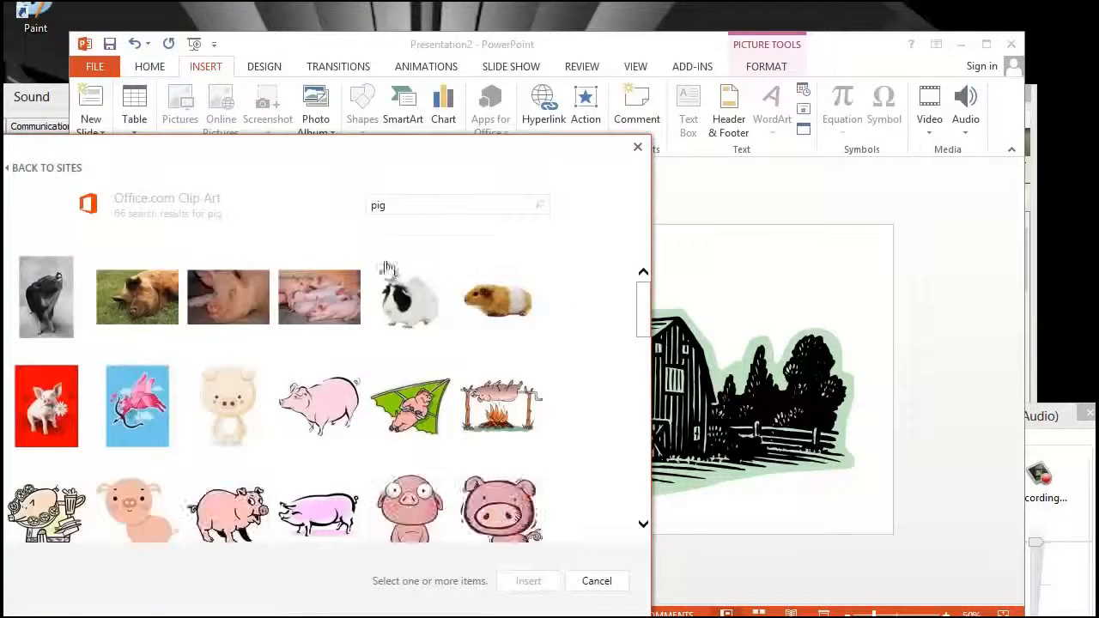
left_click_drag(641, 307, 639, 342)
double_click(330, 335)
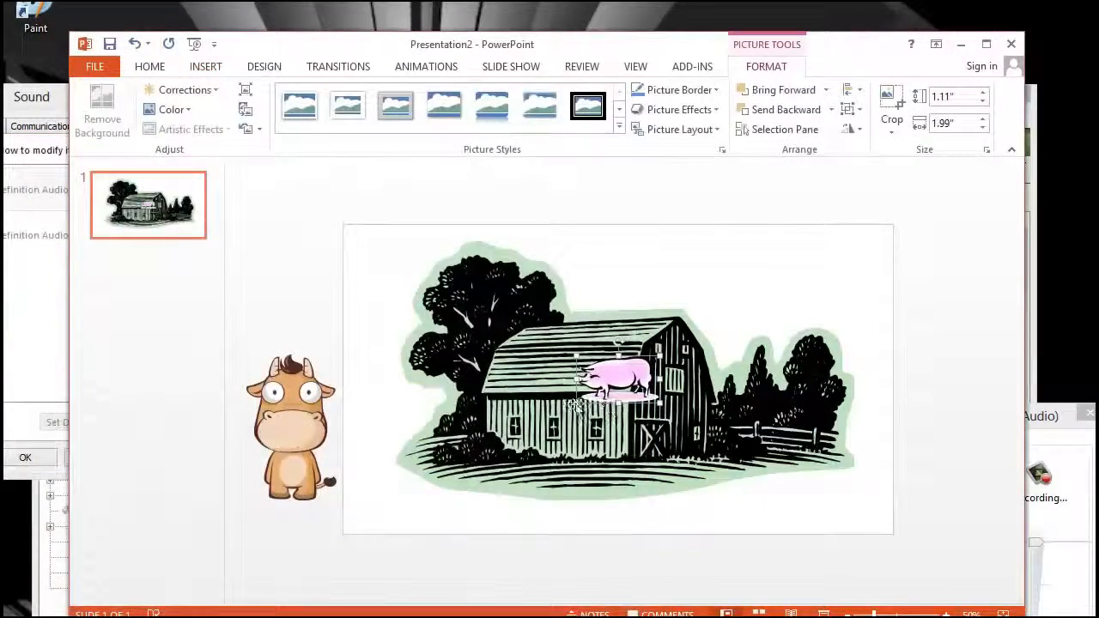
Enlarge the pig to about 2.03" by 3.65" just outside the slide's right edge, and nudge the cow slightly away from the slide.
left_click_drag(576, 403, 951, 474)
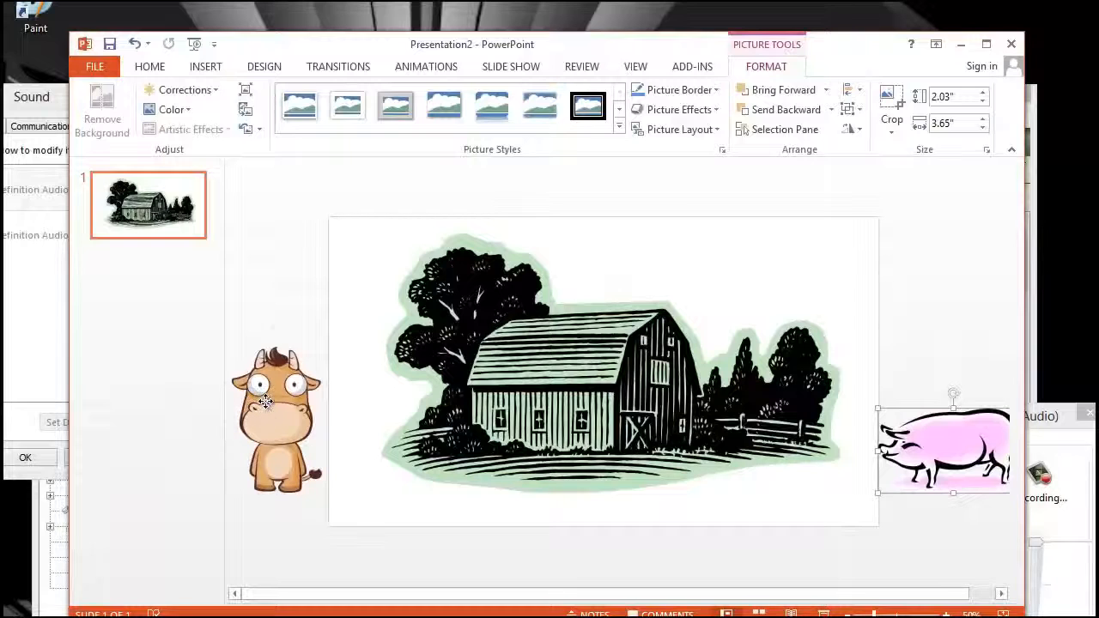
left_click_drag(265, 401, 258, 401)
left_click_drag(912, 436, 921, 436)
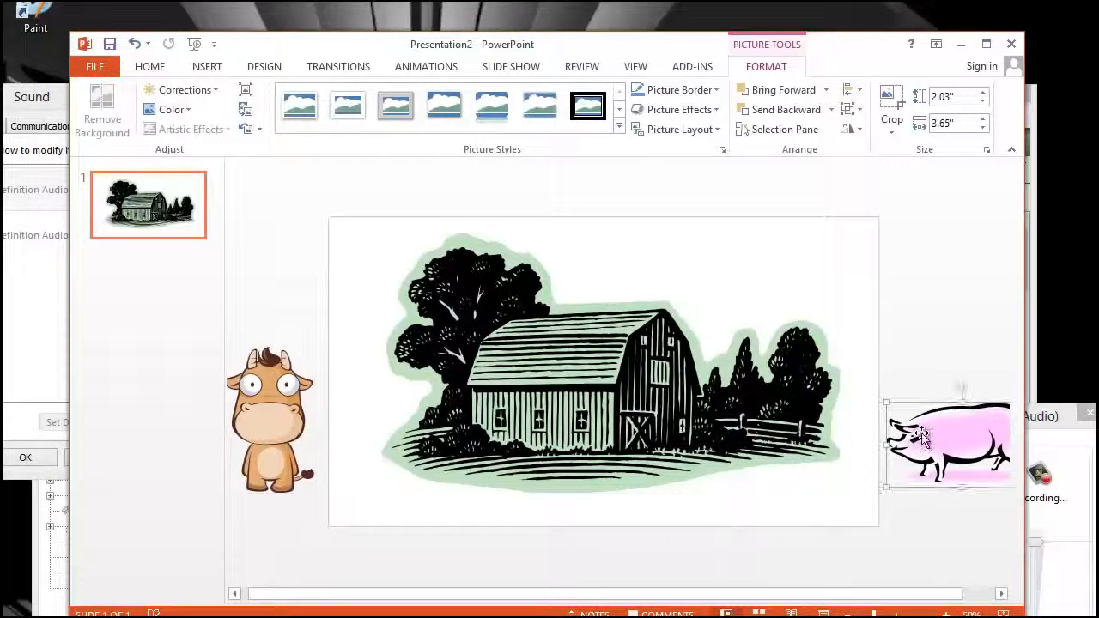
left_click_drag(815, 598, 859, 592)
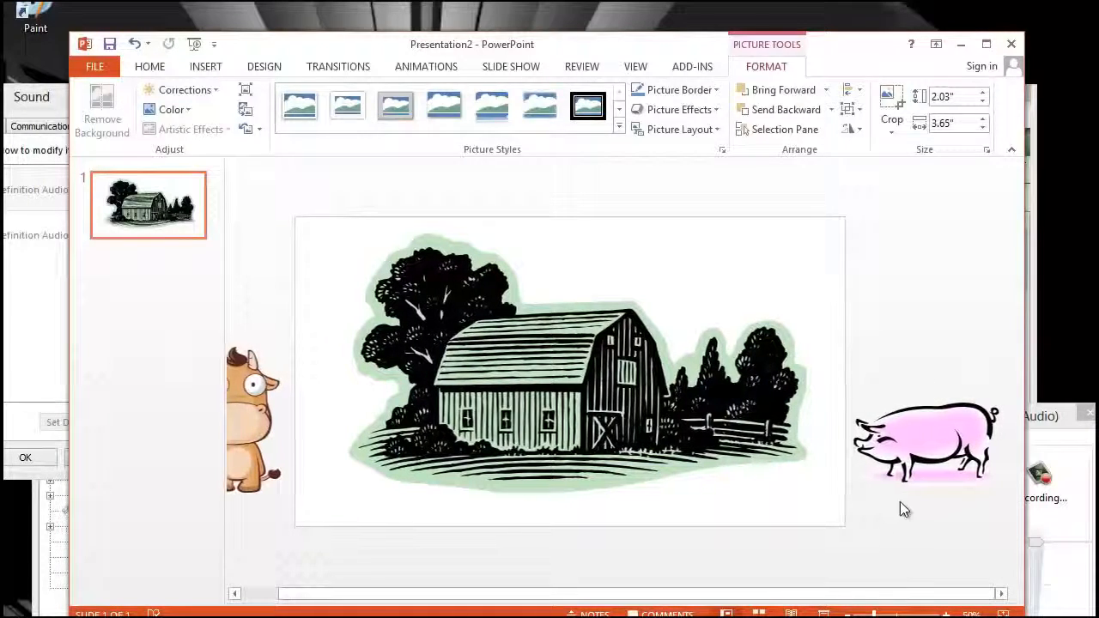
Ungroup the imported pig picture and accept its conversion to a Microsoft Office drawing object.
left_click(935, 440)
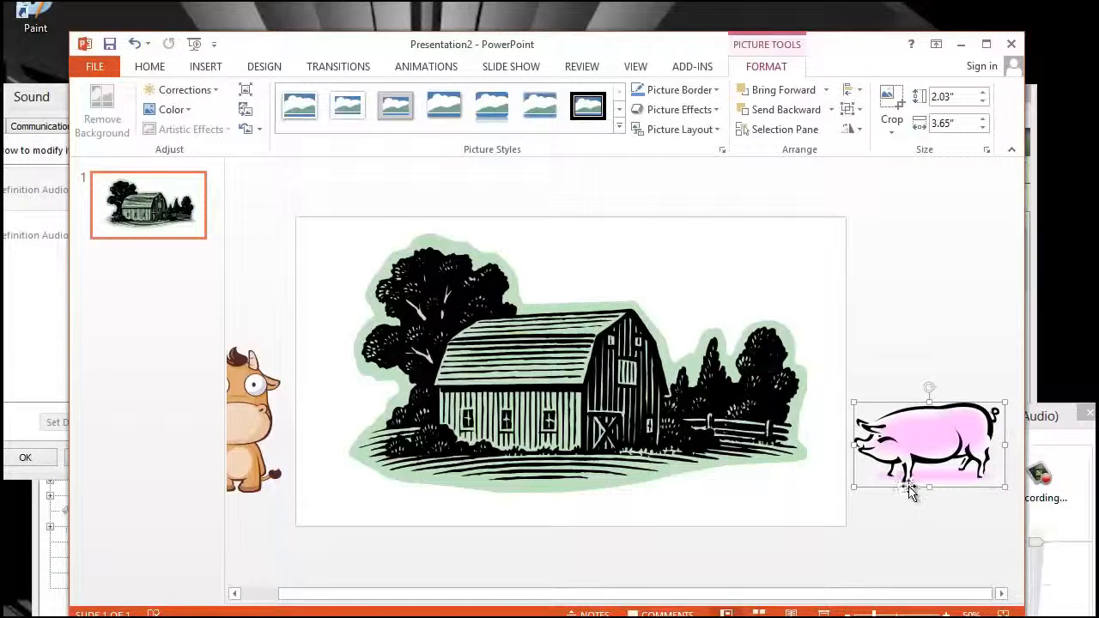
right_click(917, 441)
left_click(908, 436)
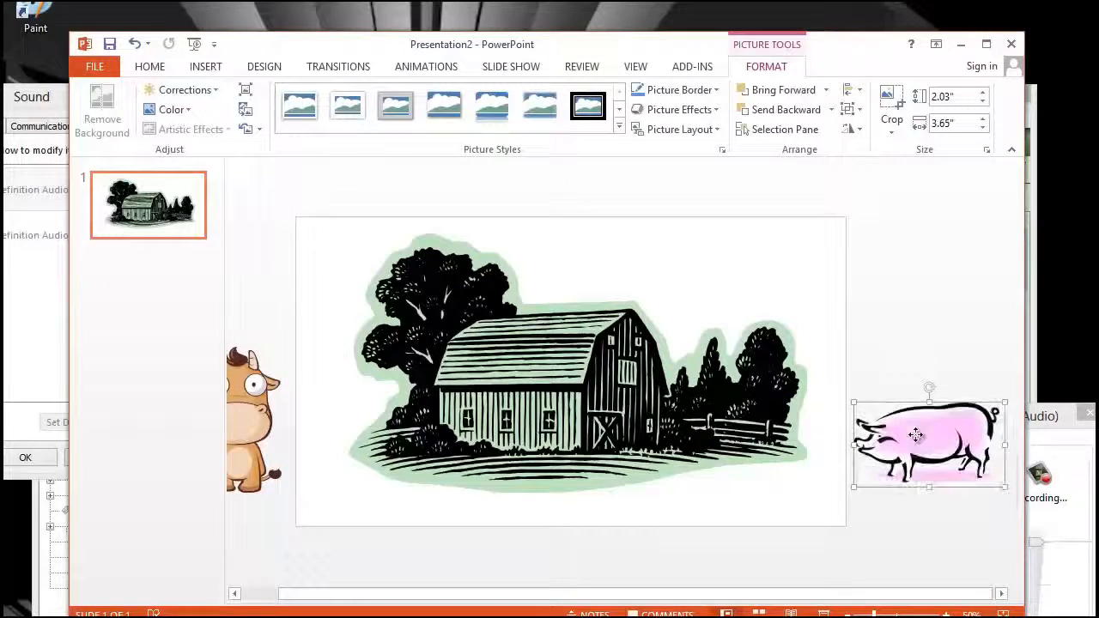
right_click(915, 439)
mouse_move(952, 272)
left_click(898, 317)
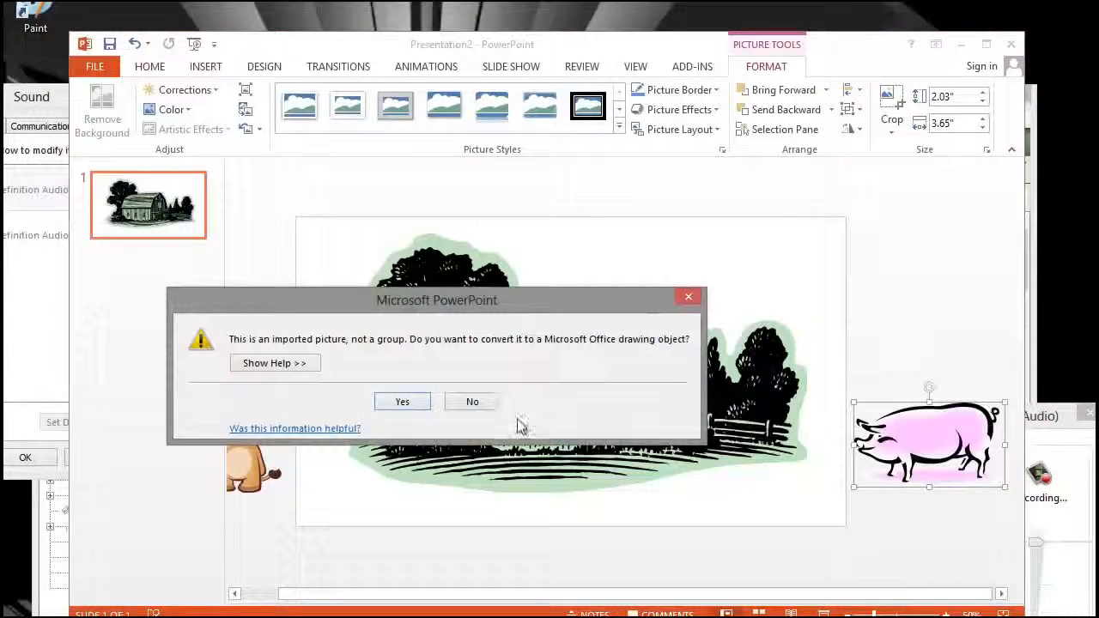
left_click(415, 400)
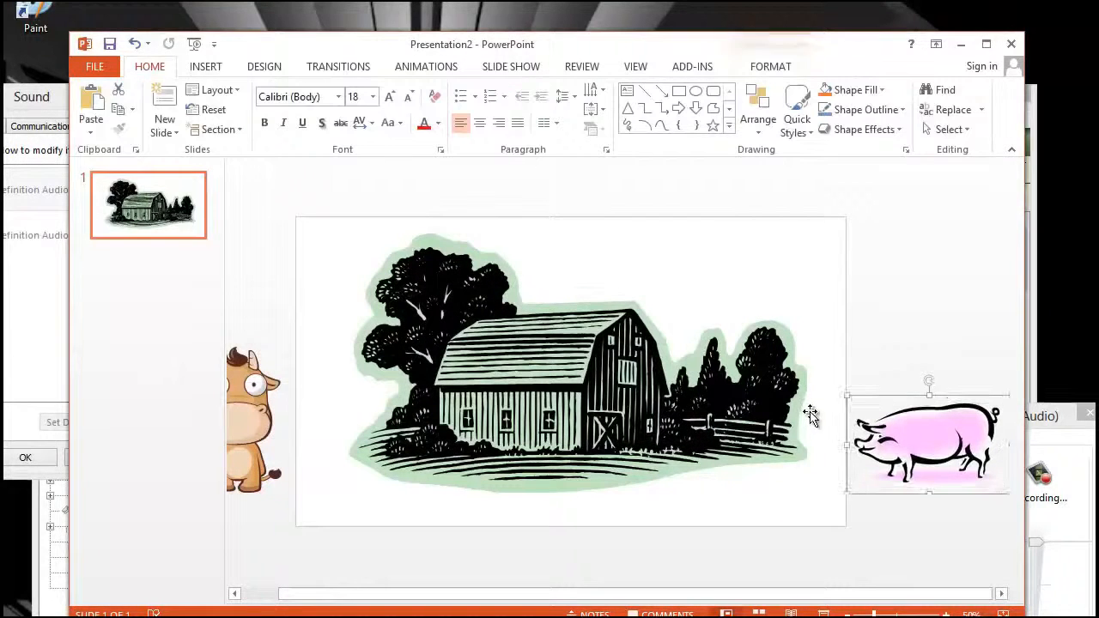
Ungroup the converted pig drawing into its individual shapes and deselect them.
right_click(893, 436)
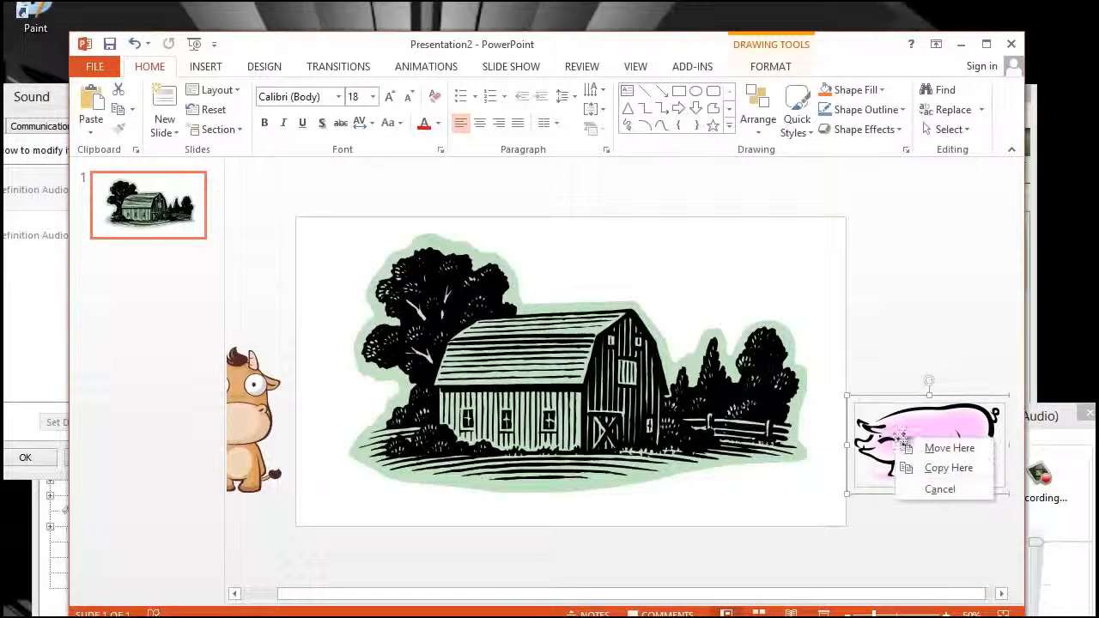
left_click(939, 344)
right_click(939, 344)
right_click(898, 436)
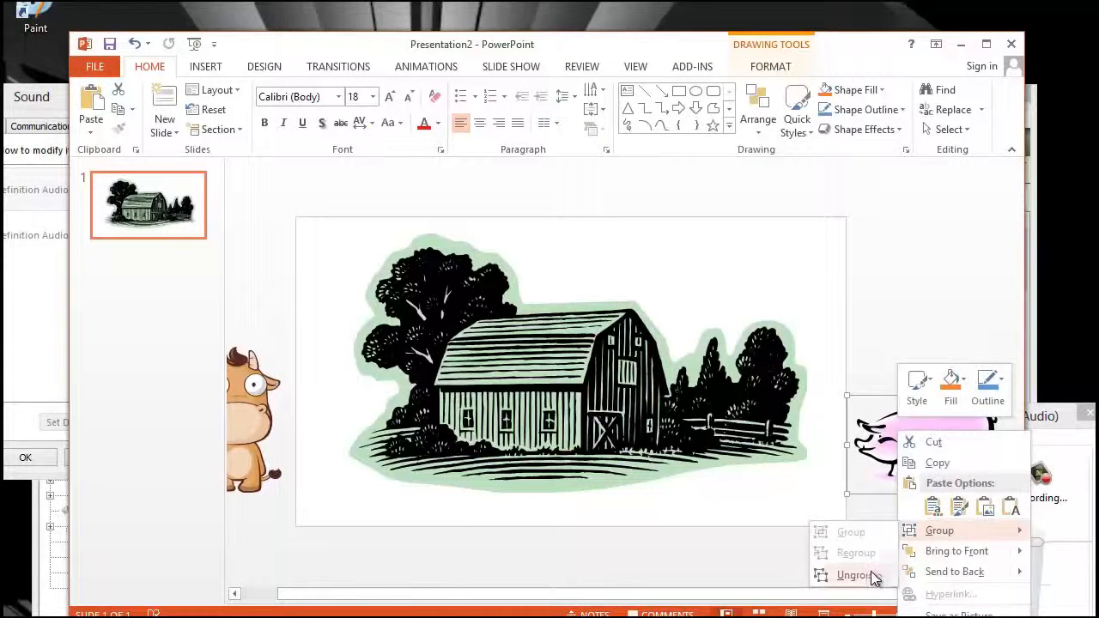
left_click(845, 573)
left_click(883, 526)
Delete all the pink shadow shapes beneath the pig's feet.
left_click_drag(924, 479, 912, 532)
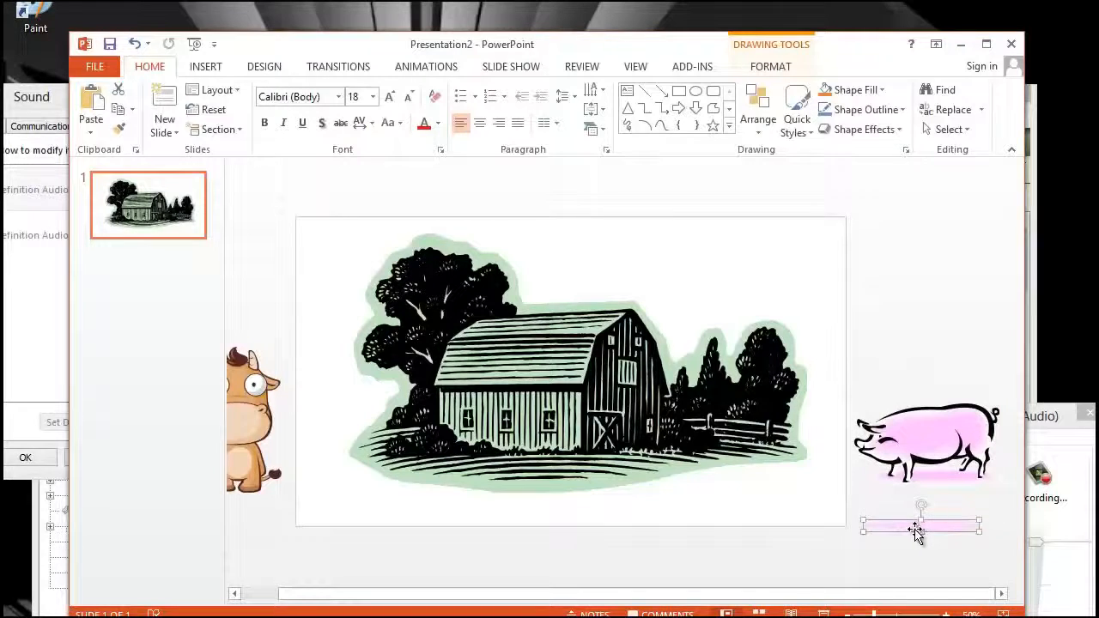
key("Delete")
left_click(934, 480)
key("Delete")
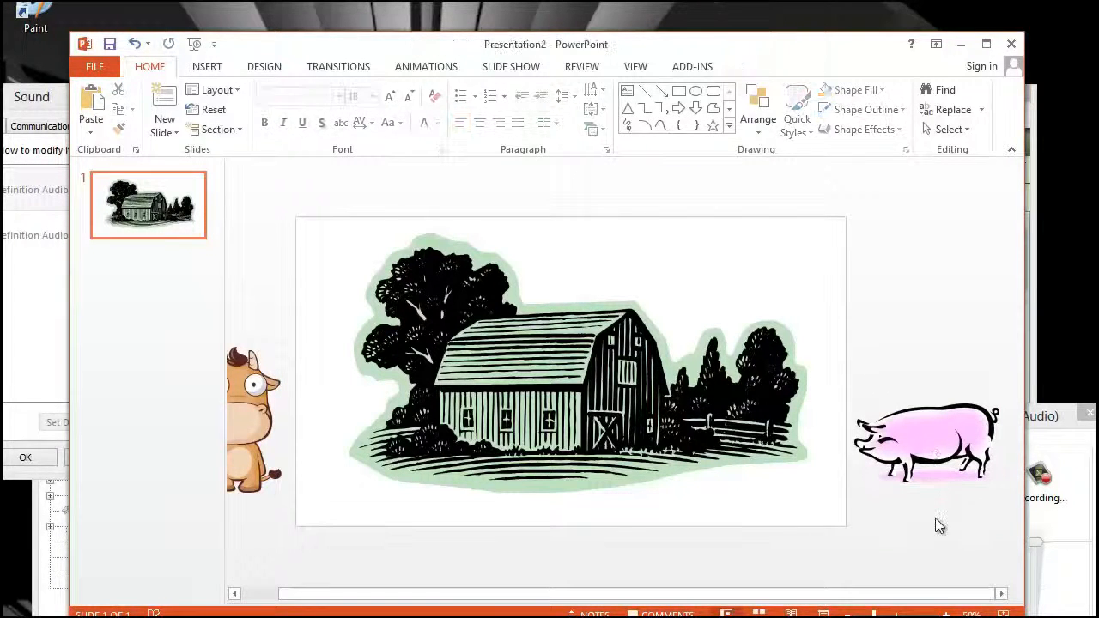
left_click(937, 479)
key("Delete")
left_click(937, 478)
key("Delete")
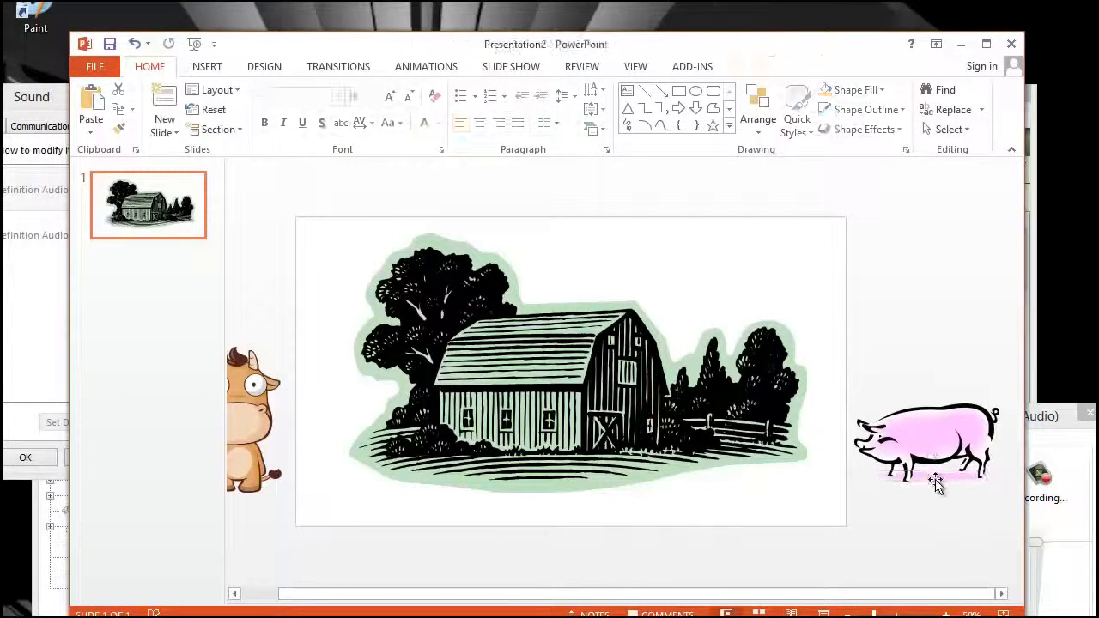
left_click(935, 477)
key("Delete")
left_click(937, 493)
key("Delete")
left_click(935, 484)
key("Delete")
left_click(938, 485)
key("Delete")
left_click(939, 486)
key("Delete")
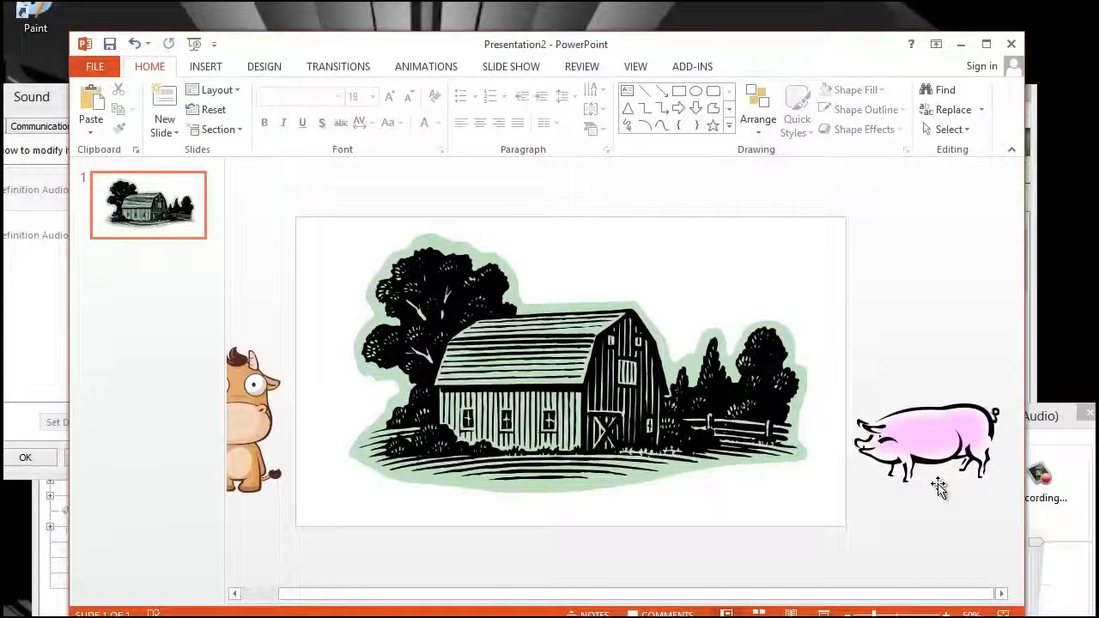
Select all remaining pig shapes and group them into one object.
left_click_drag(835, 369, 1008, 519)
right_click(942, 437)
mouse_move(970, 536)
left_click(897, 539)
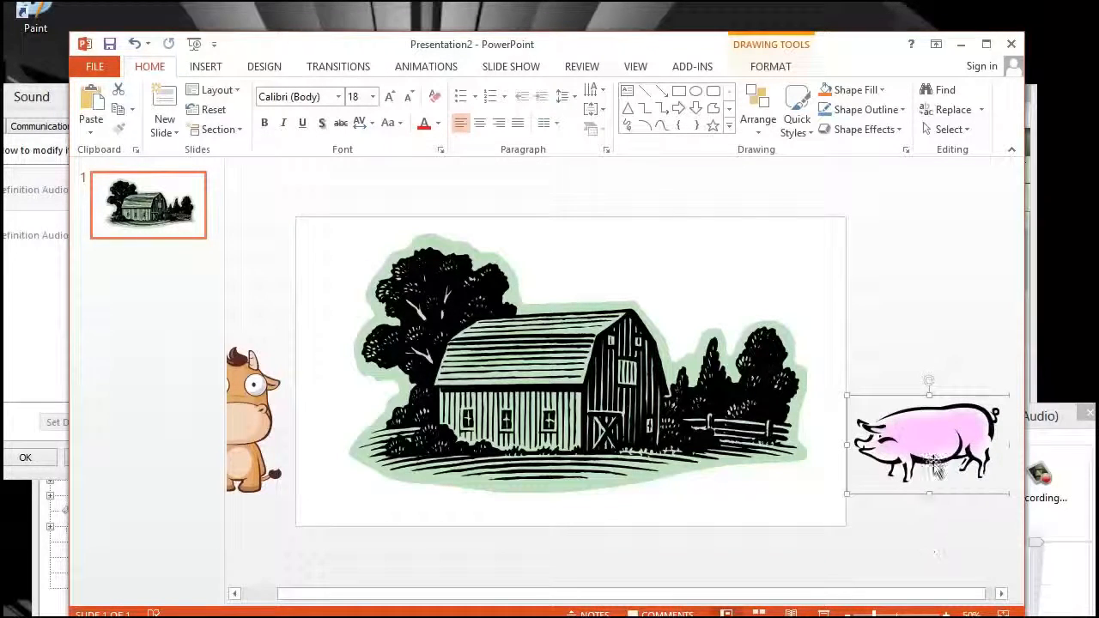
Move the grouped pig slightly farther out from the slide's right edge.
scroll(927, 447, "left", 3)
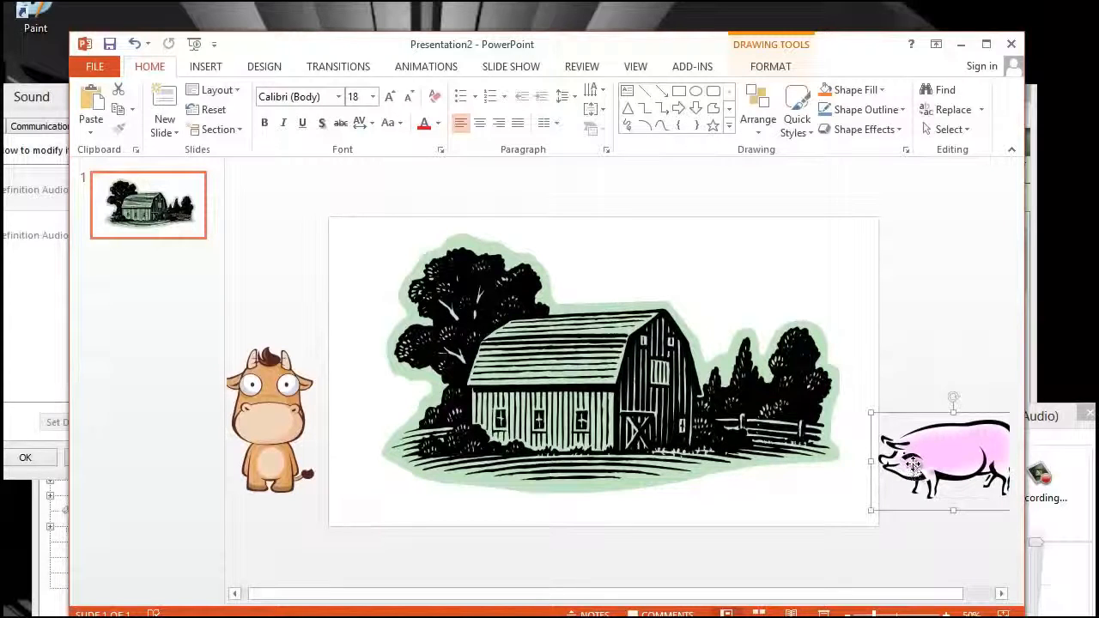
left_click_drag(912, 465, 938, 452)
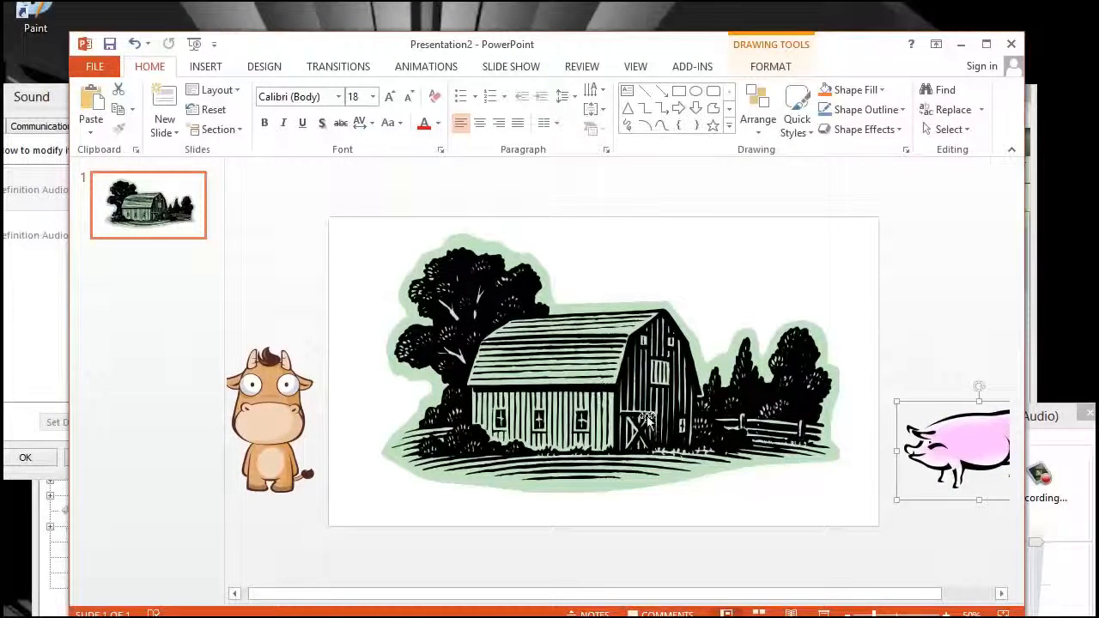
scroll(660, 425, "down", 2)
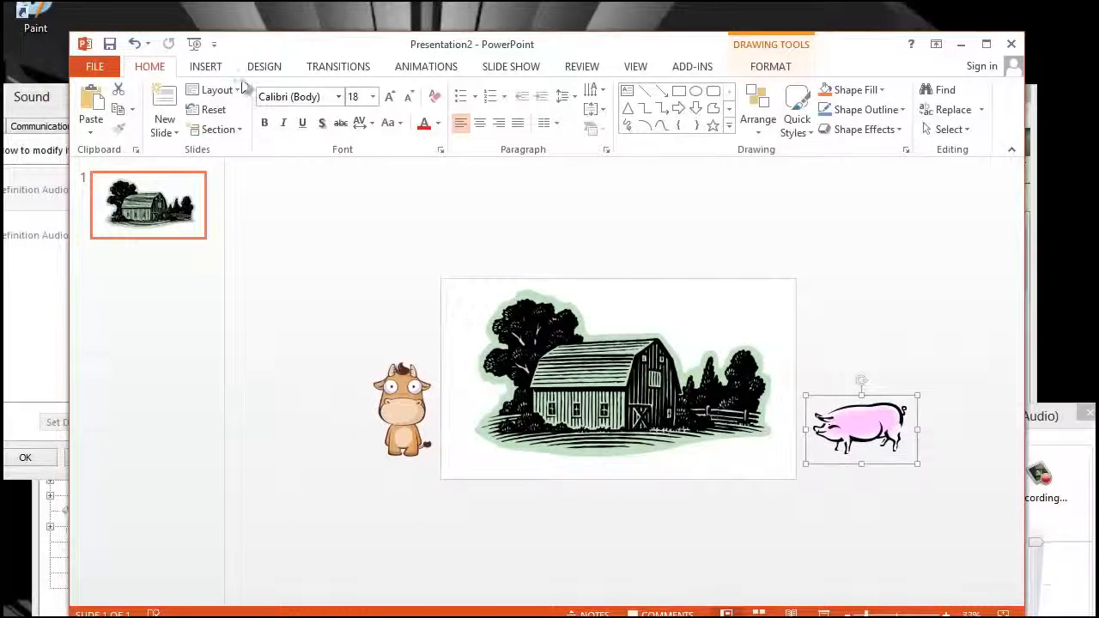
Add a Custom Path animation taking the pig from the slide's right edge to below the fence beside the barn, and preview it.
left_click(206, 67)
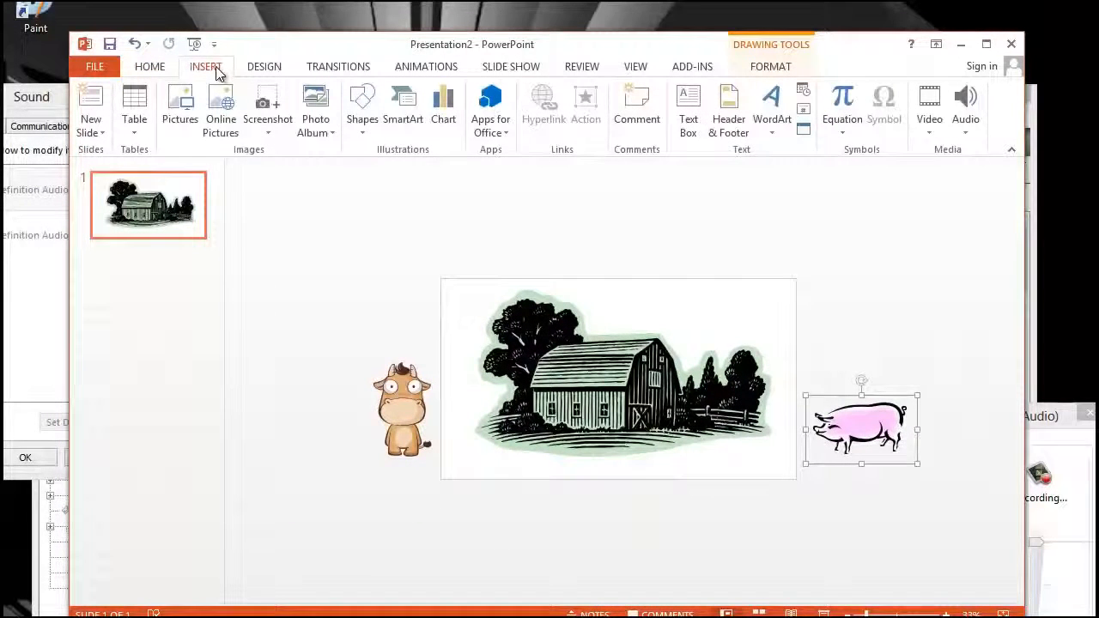
left_click(421, 66)
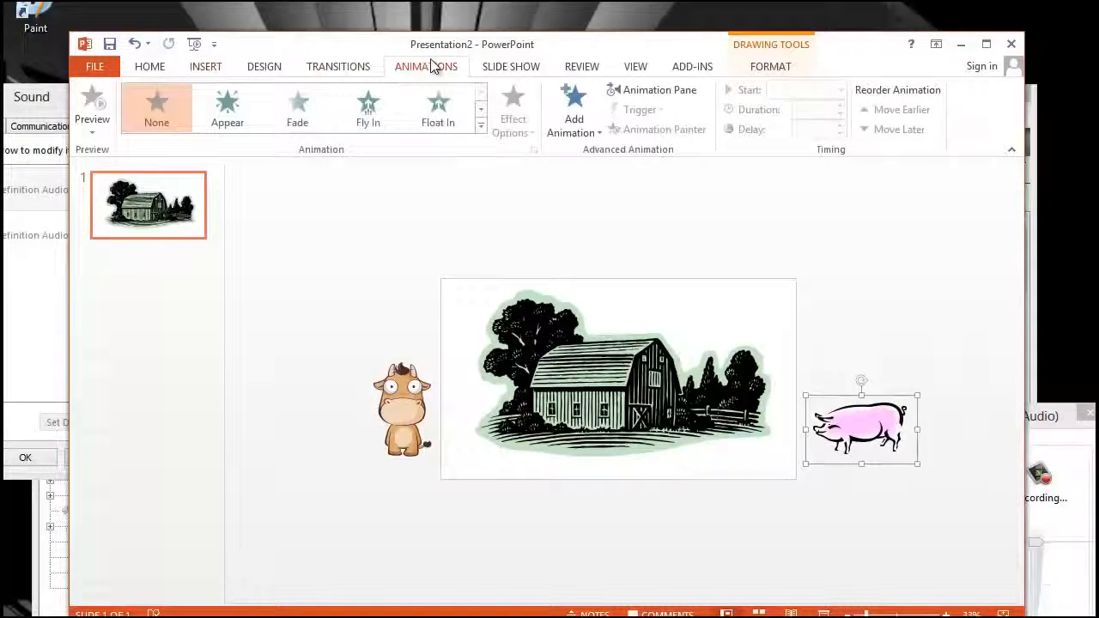
left_click(568, 129)
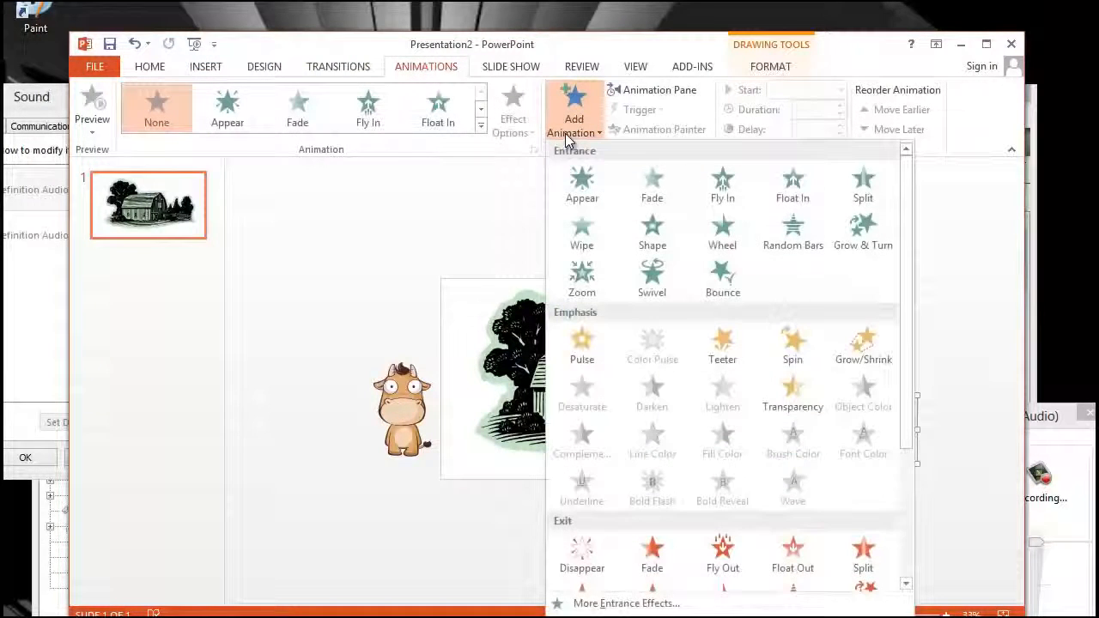
scroll(605, 396, "down", 3)
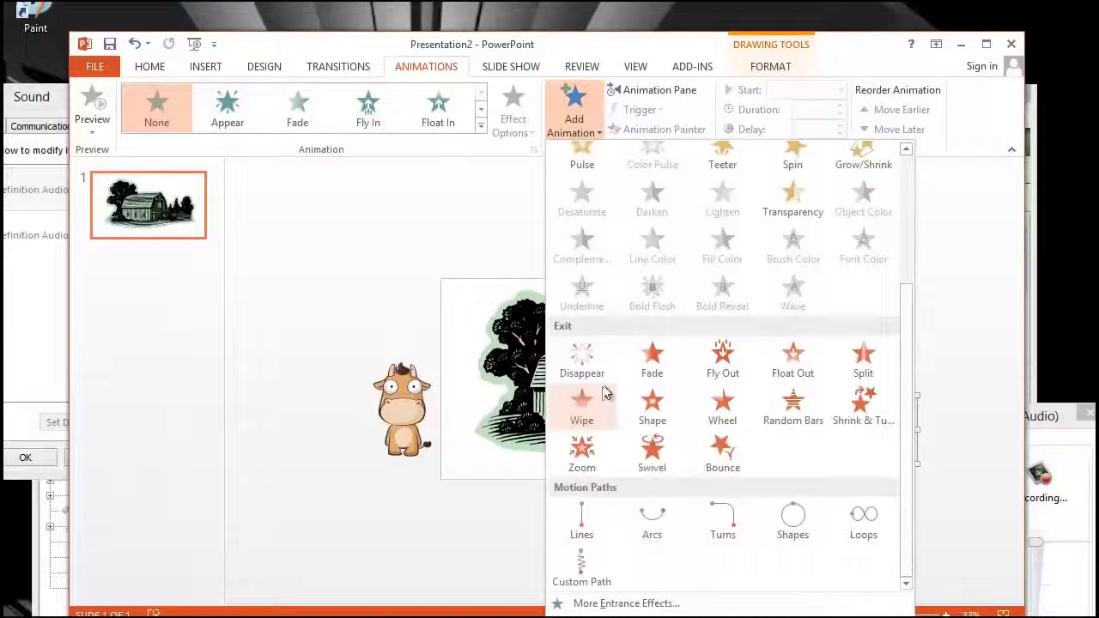
left_click(591, 580)
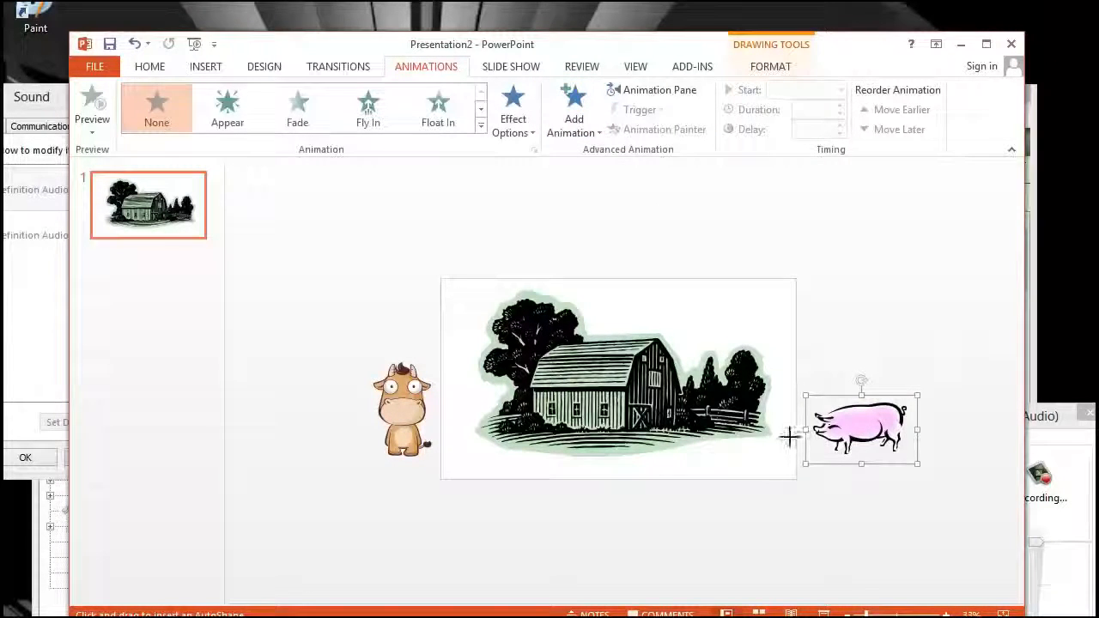
left_click_drag(753, 442, 720, 445)
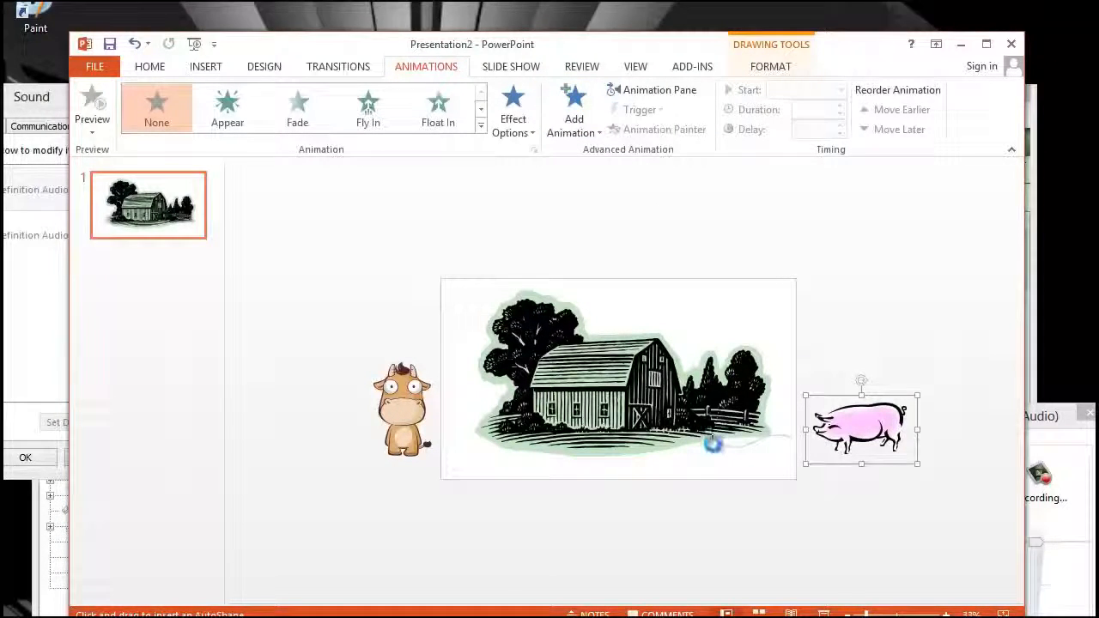
double_click(717, 453)
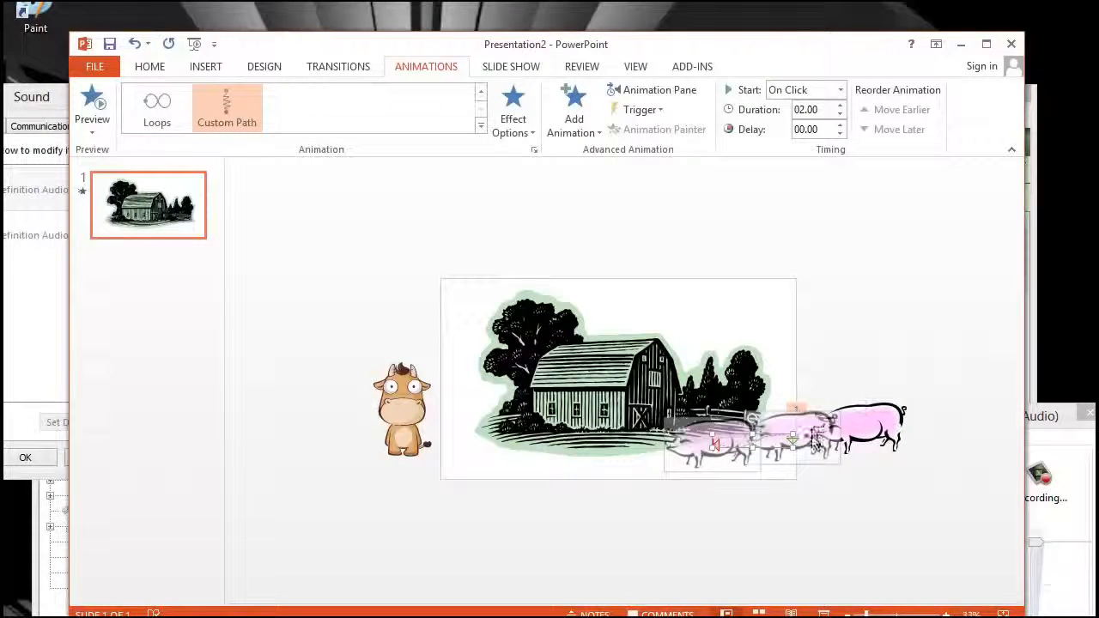
left_click(92, 107)
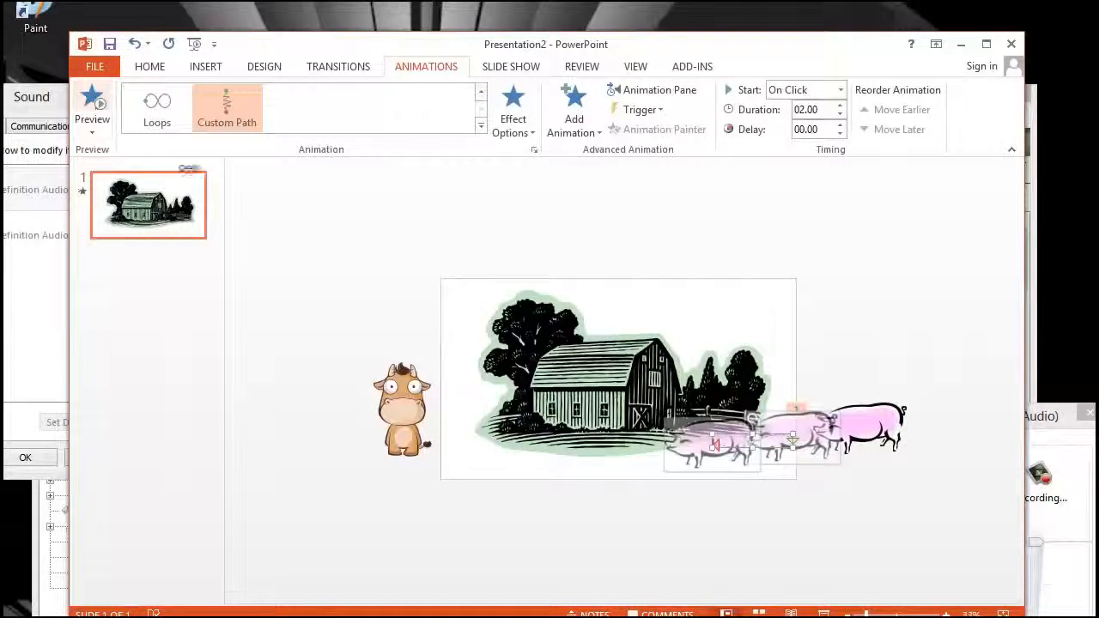
Add a Custom Path animation taking the cow from the slide's left edge to the barn's lower left corner, and preview it.
left_click(565, 122)
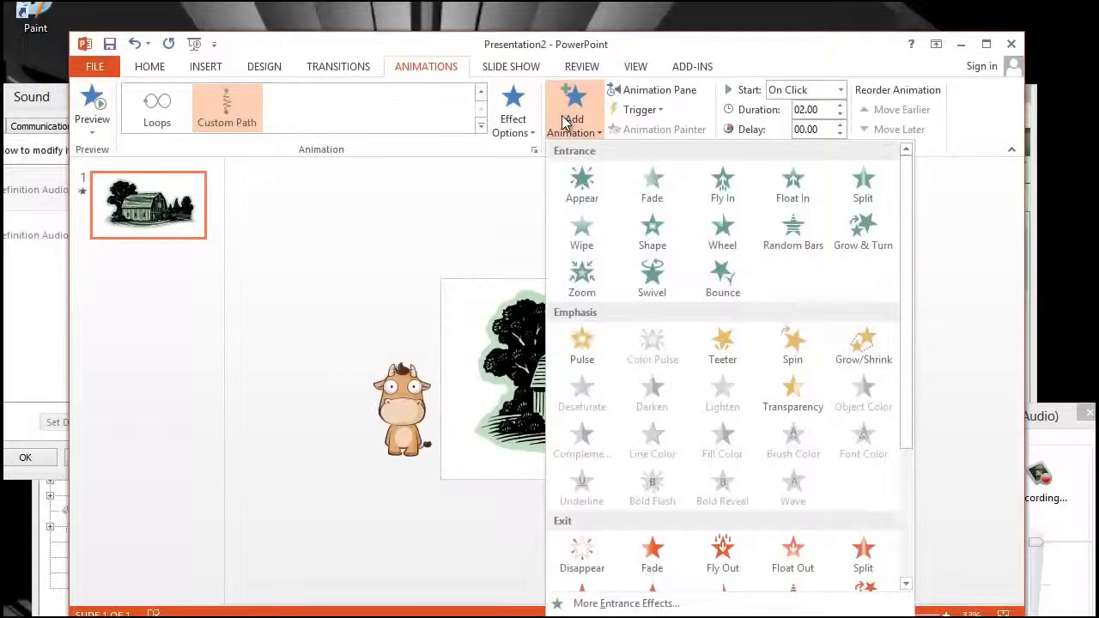
left_click(401, 382)
left_click(402, 387)
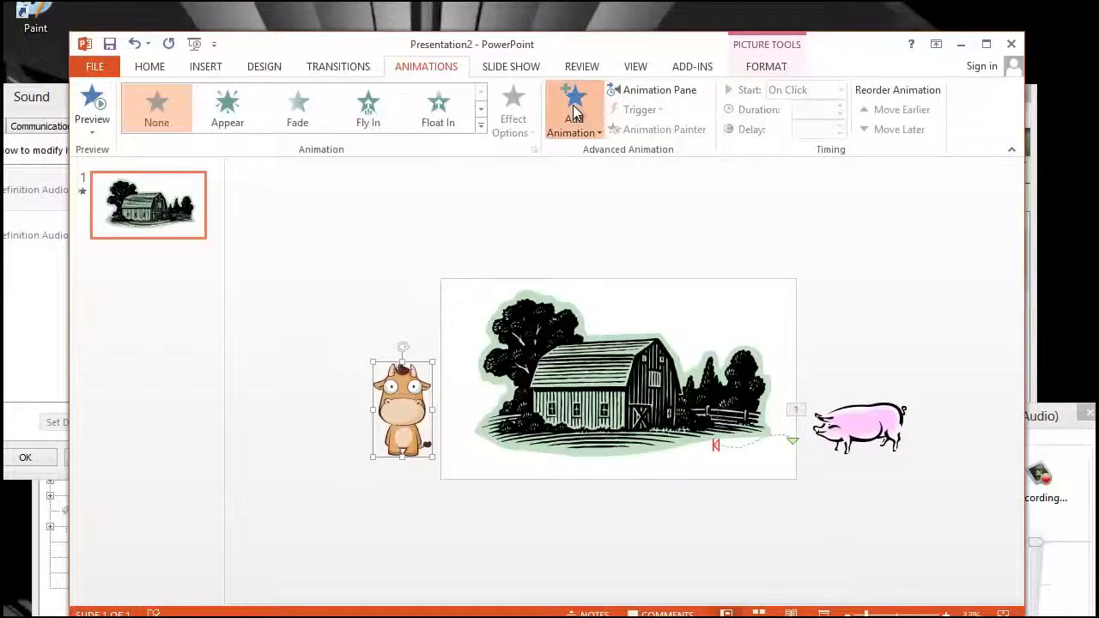
left_click(575, 114)
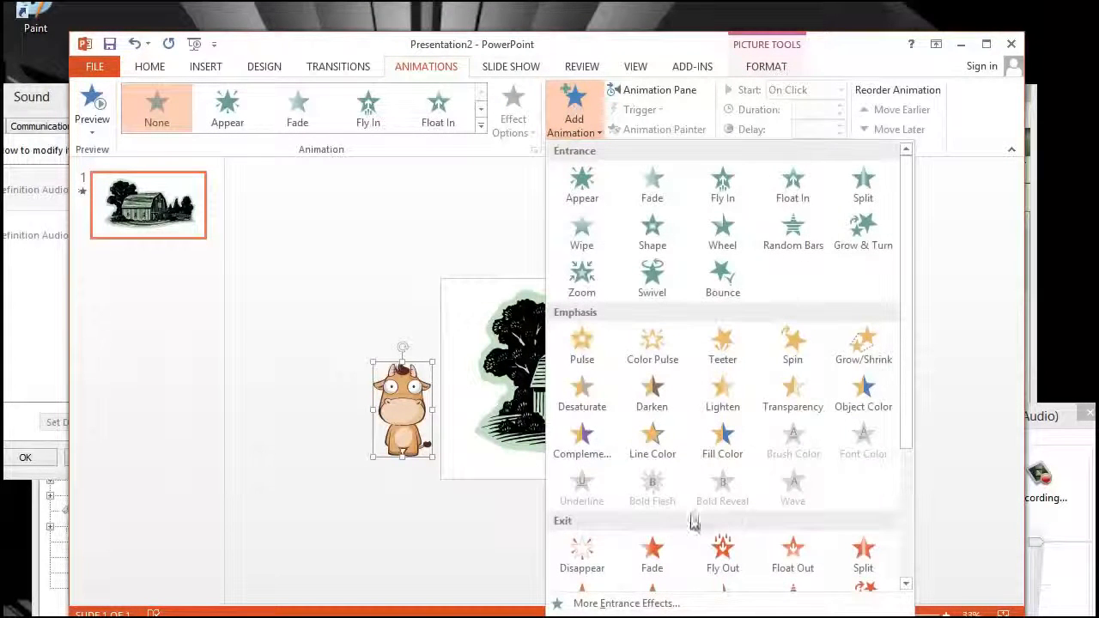
scroll(587, 463, "down", 3)
left_click(583, 562)
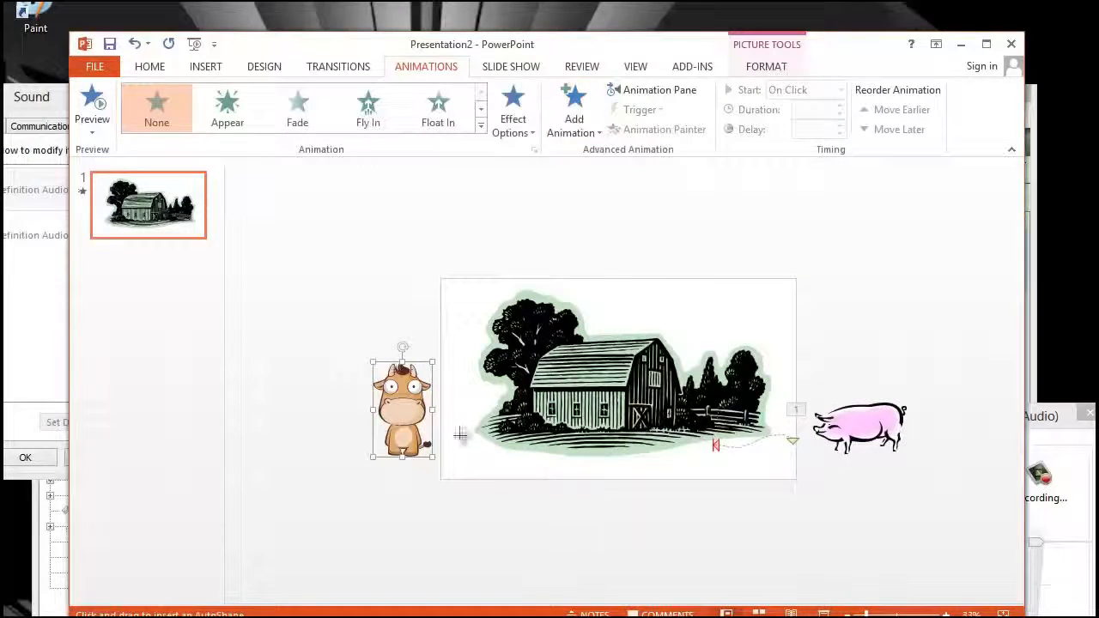
left_click_drag(497, 455, 530, 445)
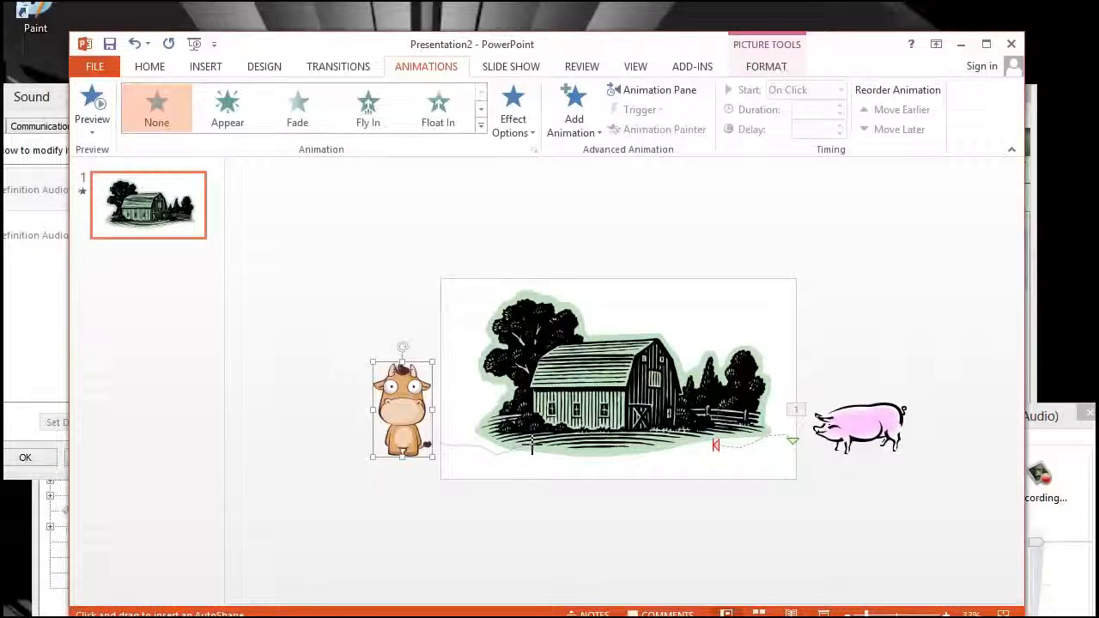
double_click(531, 444)
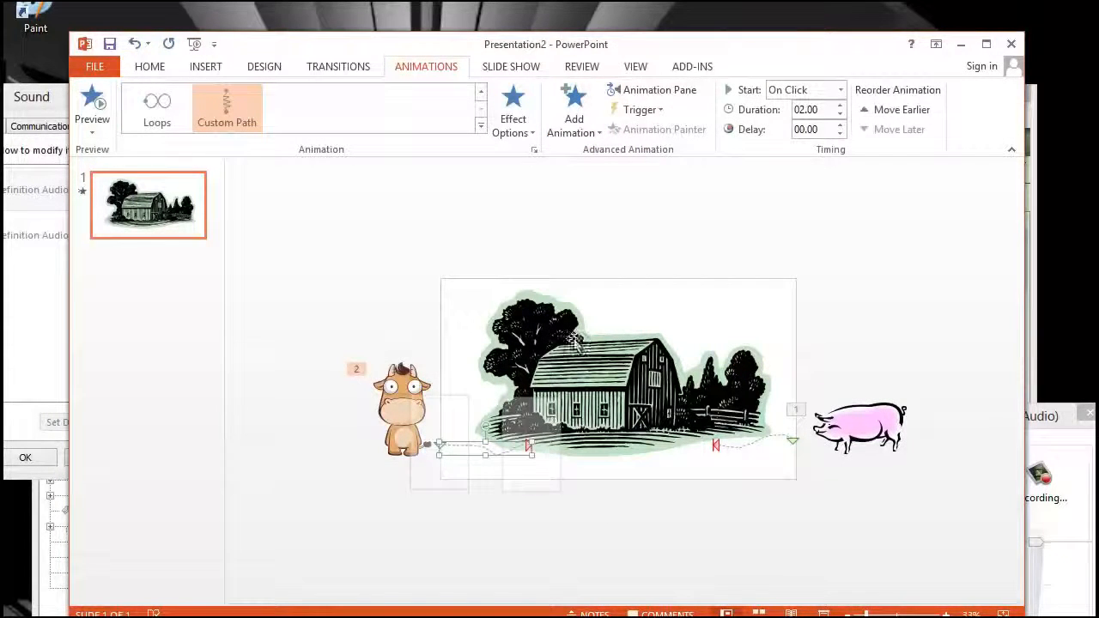
left_click(96, 109)
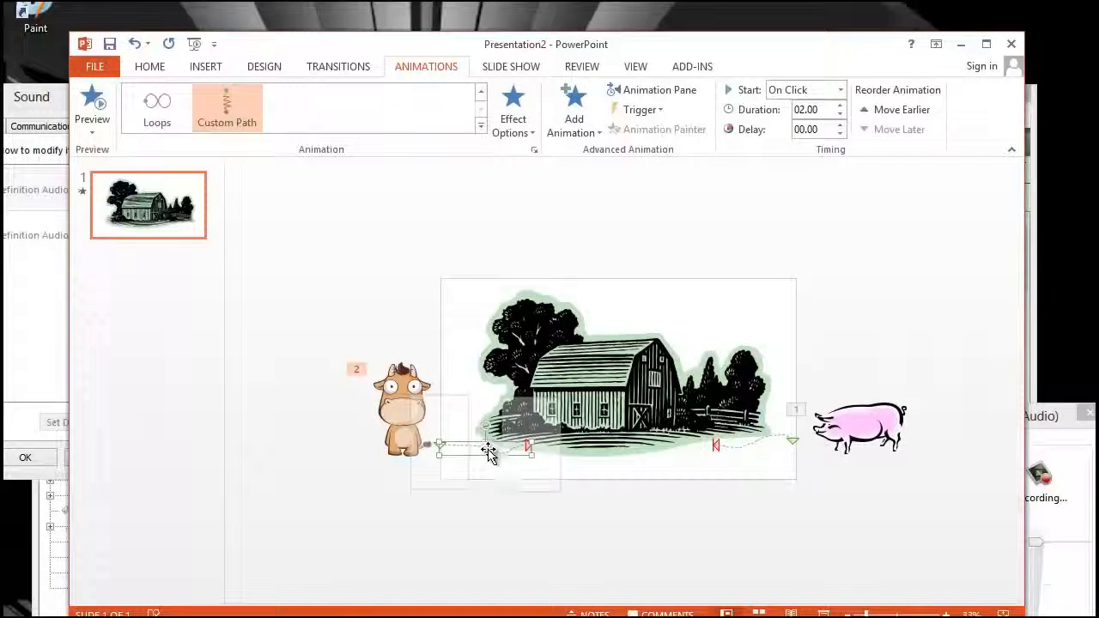
Extend the end of the cow's motion path farther right and up onto the barn's front wall, previewing the movement.
left_click_drag(478, 443, 566, 434)
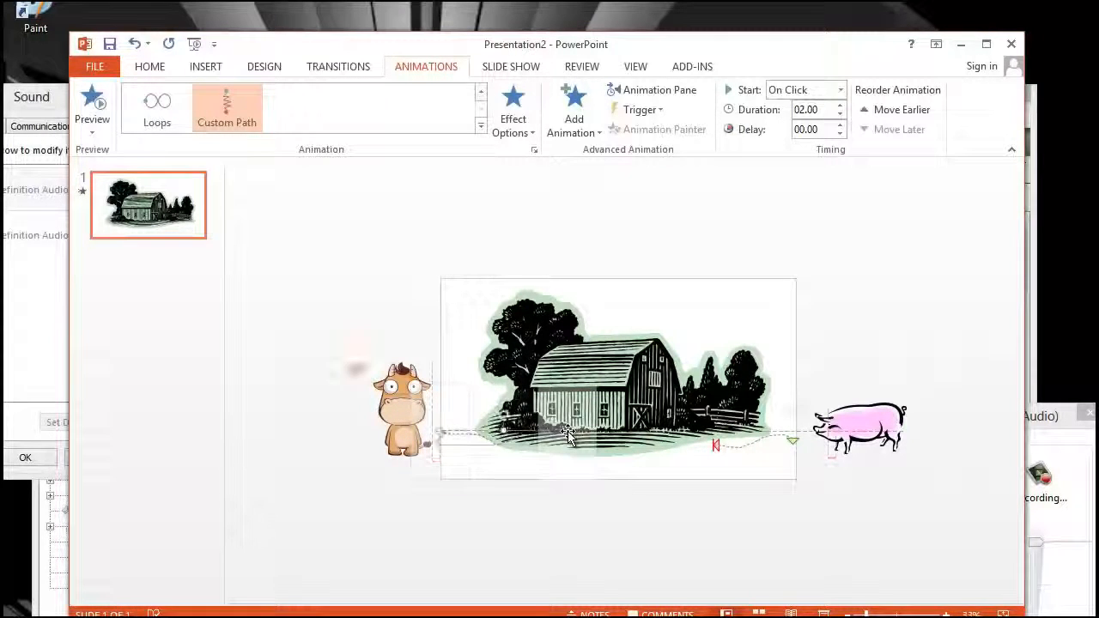
left_click(93, 105)
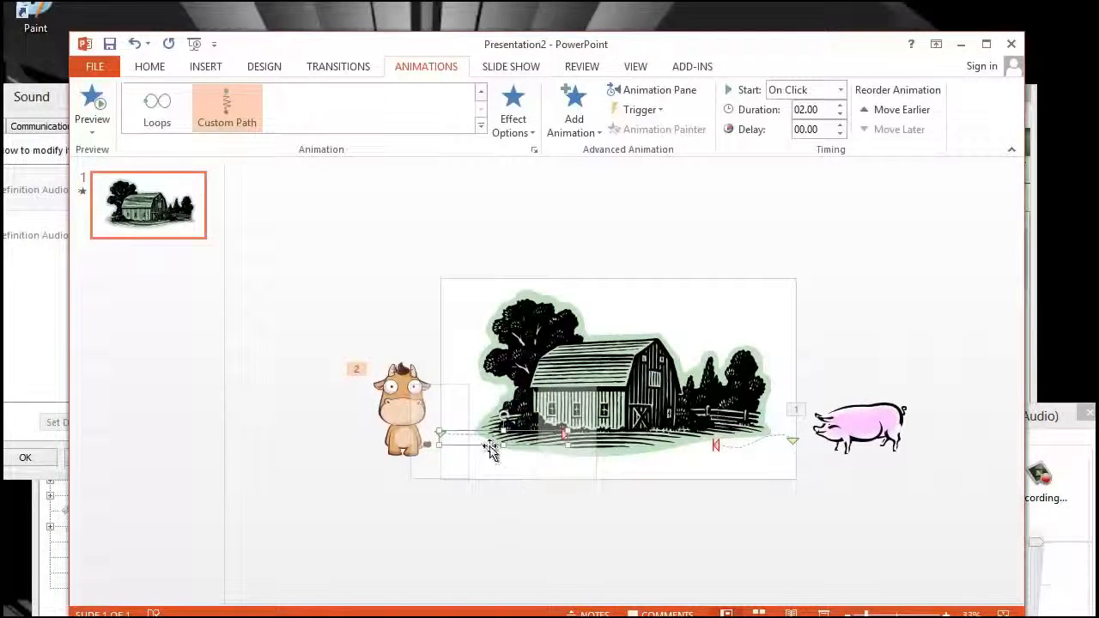
left_click_drag(566, 432, 568, 419)
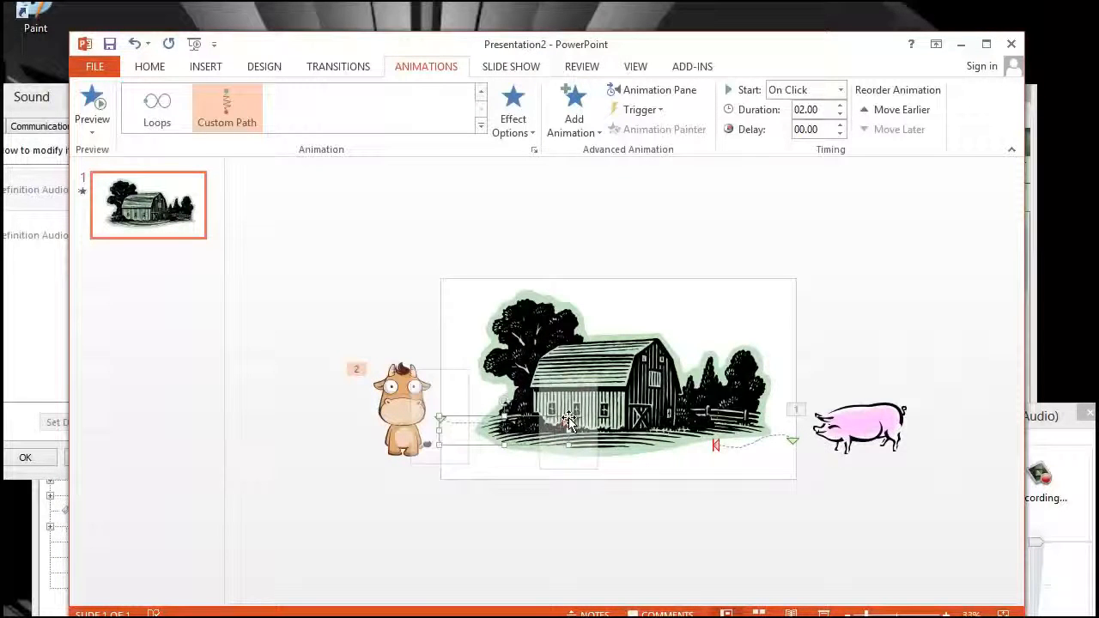
left_click(86, 128)
left_click(94, 105)
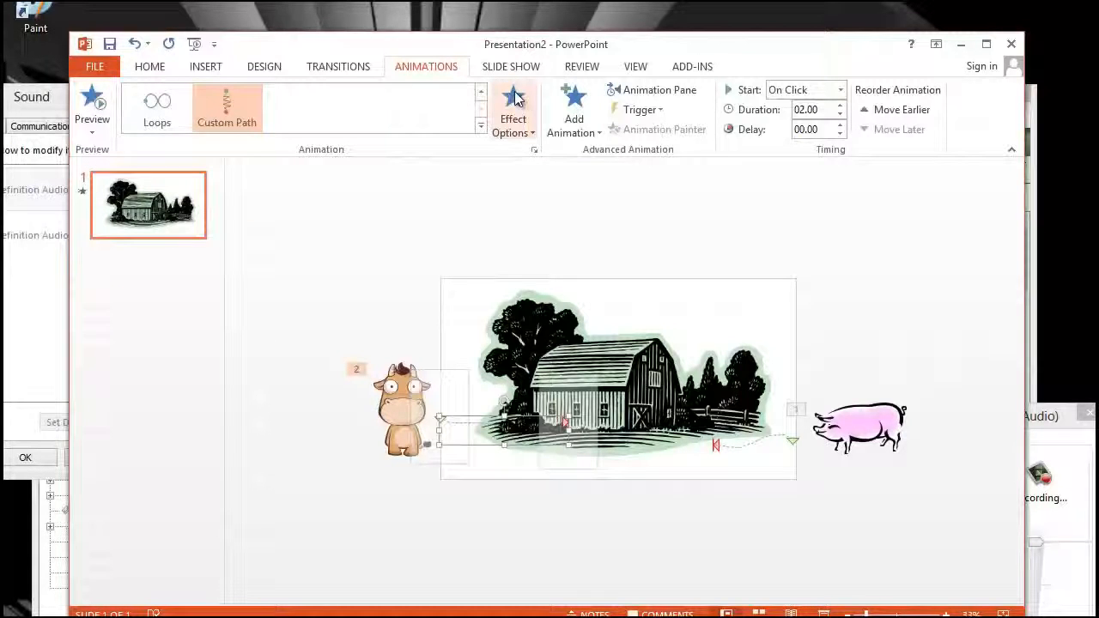
Reorder the animations in the Animation Pane so the cow's custom path comes before the pig's, and play them.
left_click(648, 90)
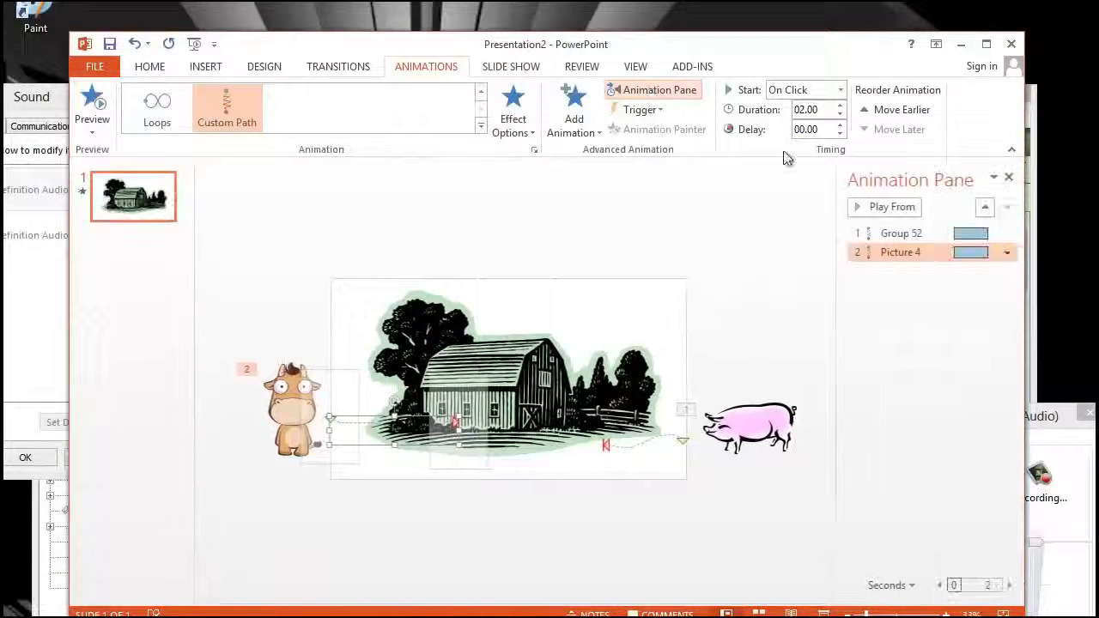
left_click(860, 209)
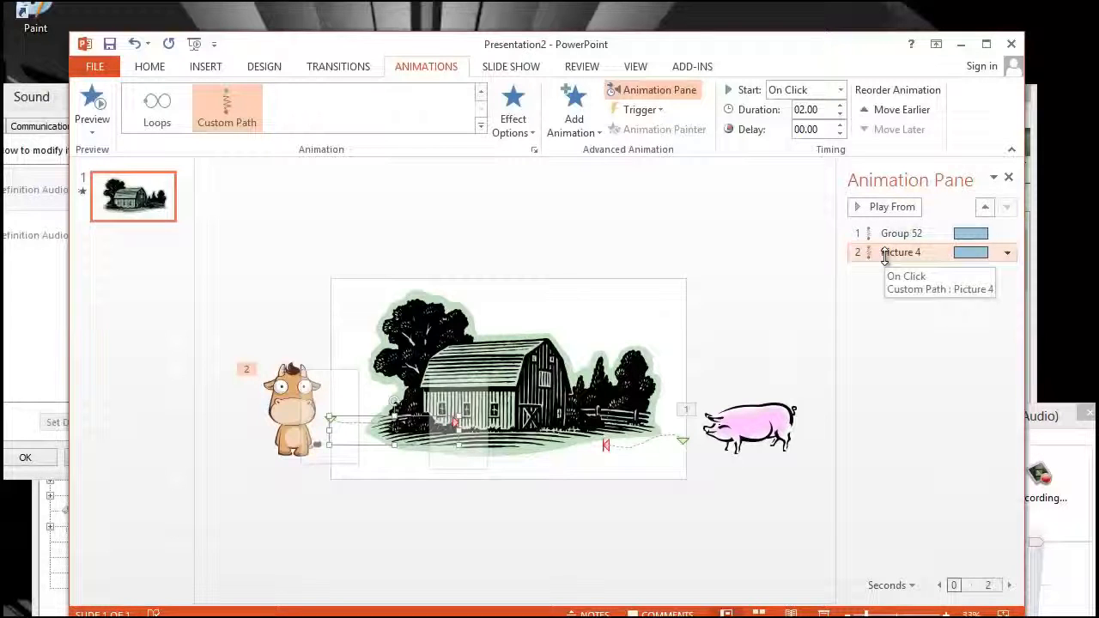
mouse_move(884, 245)
left_mouse_down()
mouse_move(862, 232)
mouse_move(884, 228)
left_mouse_up()
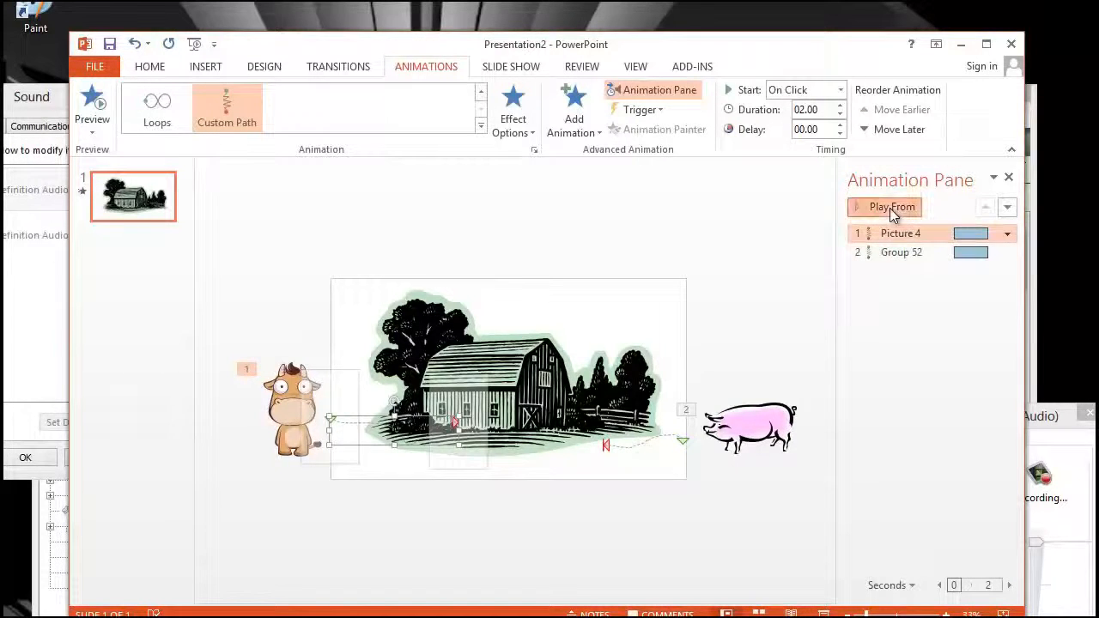
left_click(889, 208)
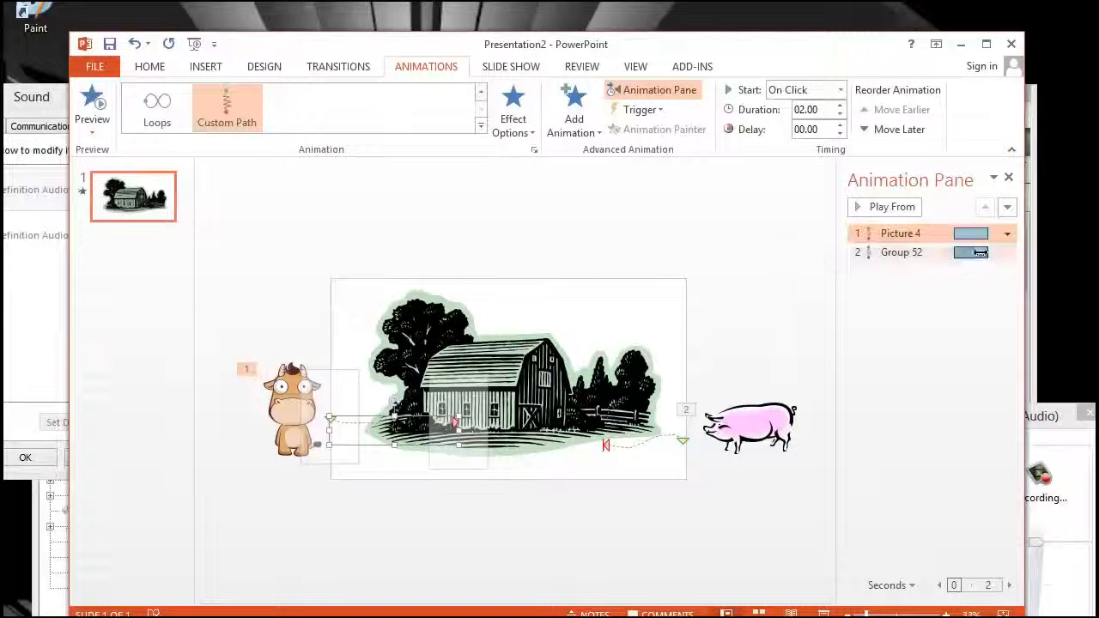
left_click(871, 206)
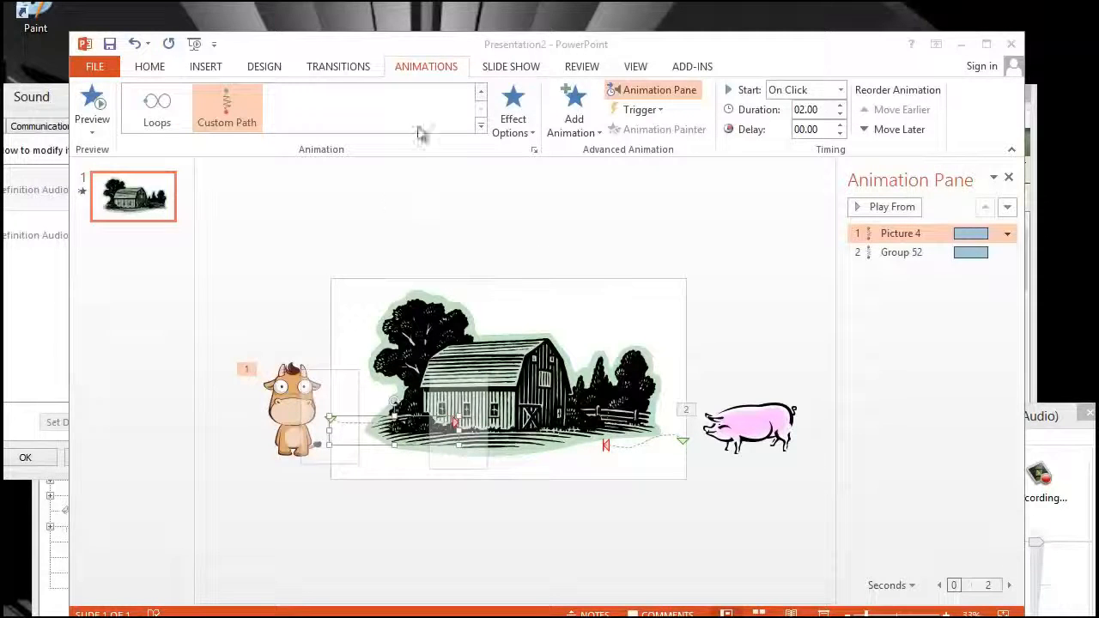
Draw an oval speech callout about 2.04" high and 3.29" wide over the barn roof beside the tree.
left_click(216, 67)
left_click(216, 69)
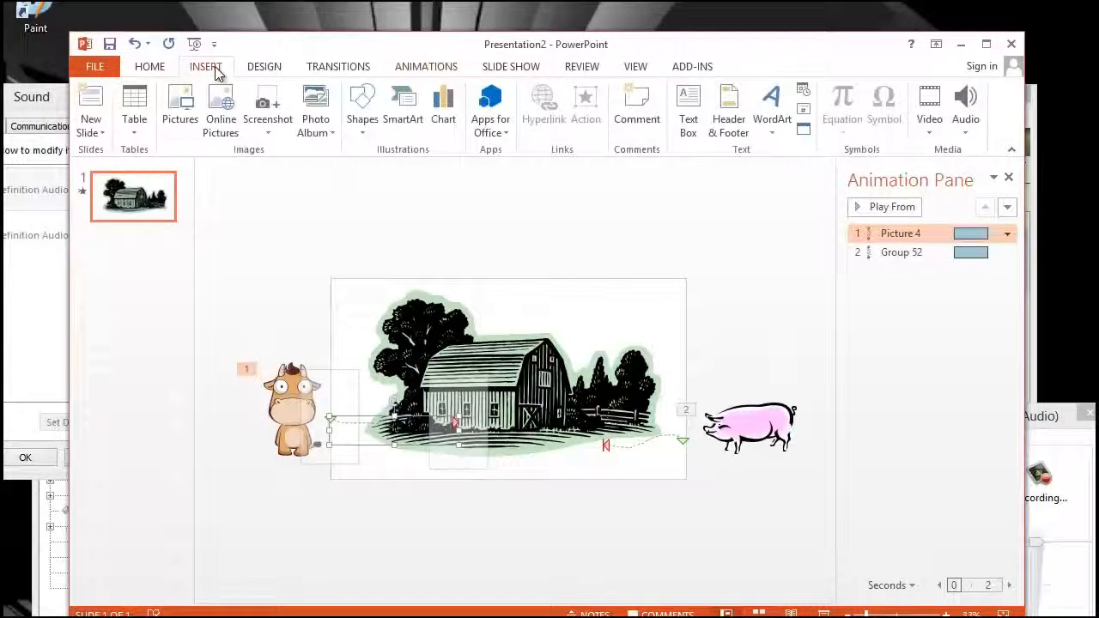
left_click(367, 129)
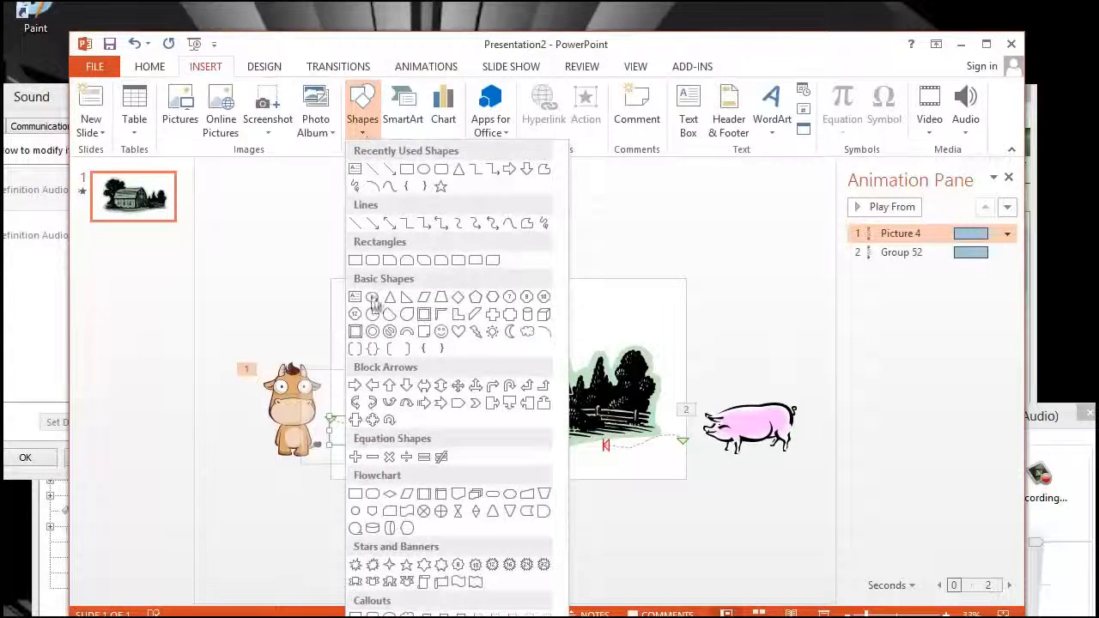
left_click(443, 404)
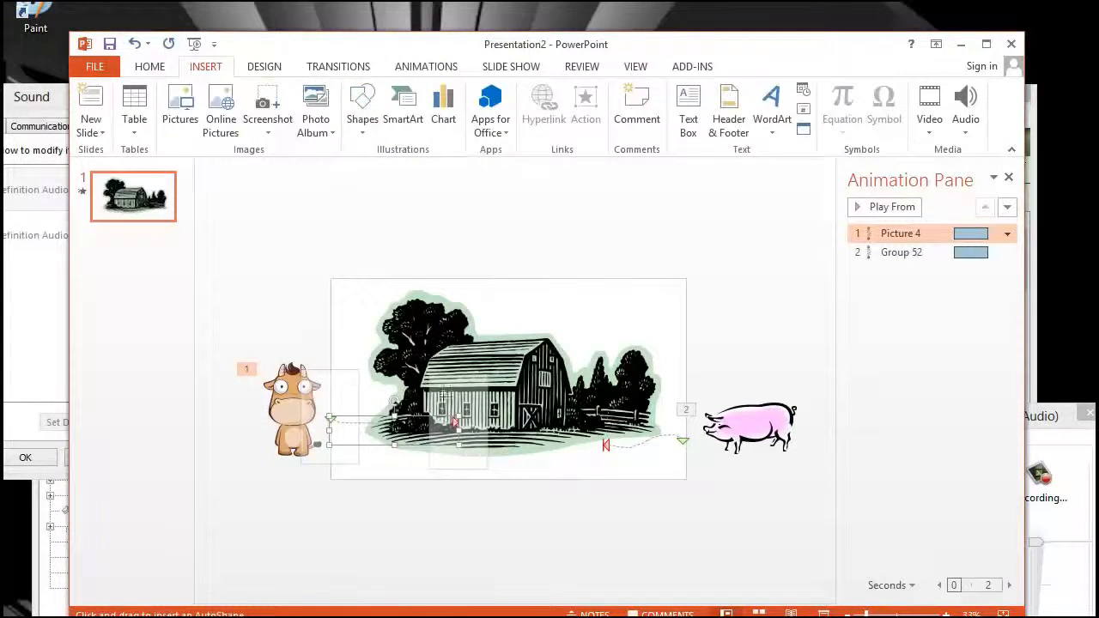
left_click_drag(421, 307, 510, 364)
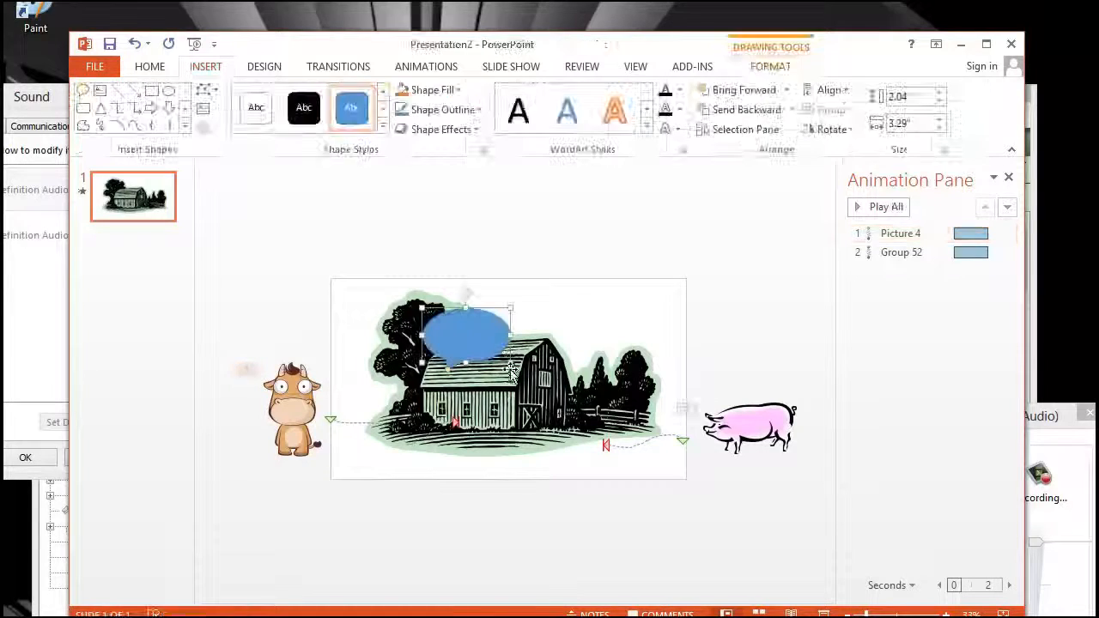